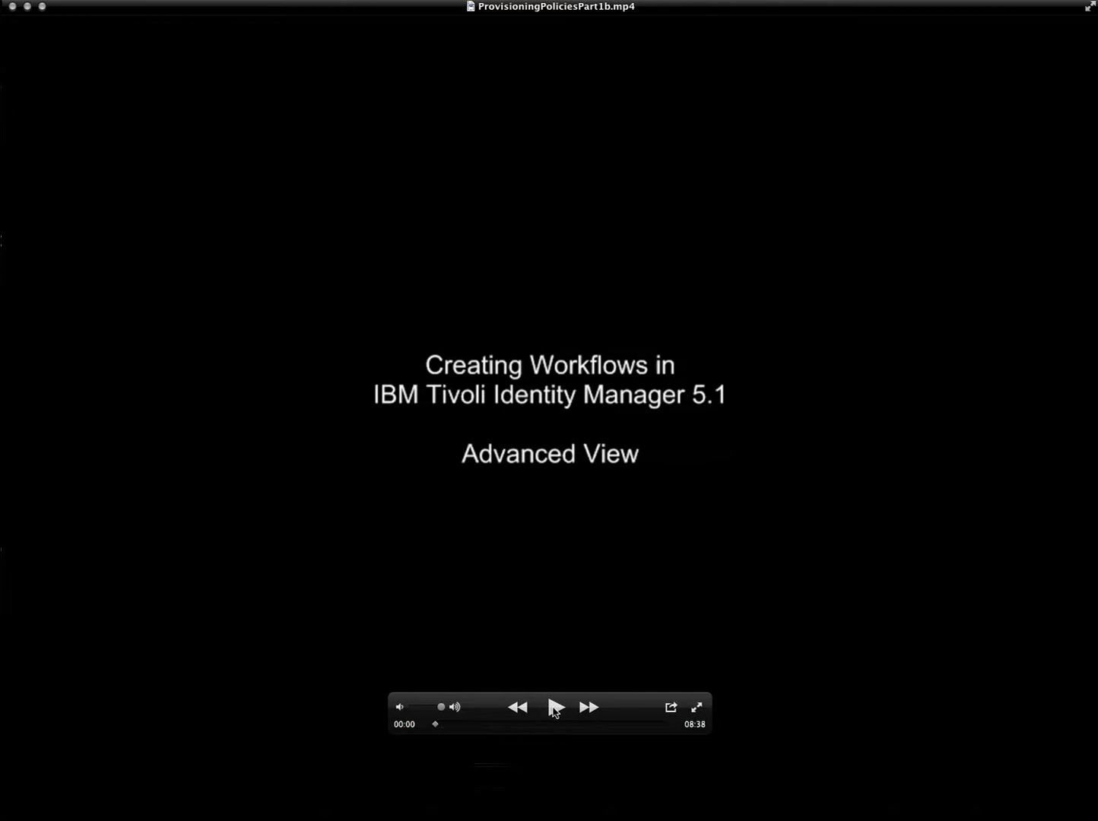
pyautogui.click(553, 710)
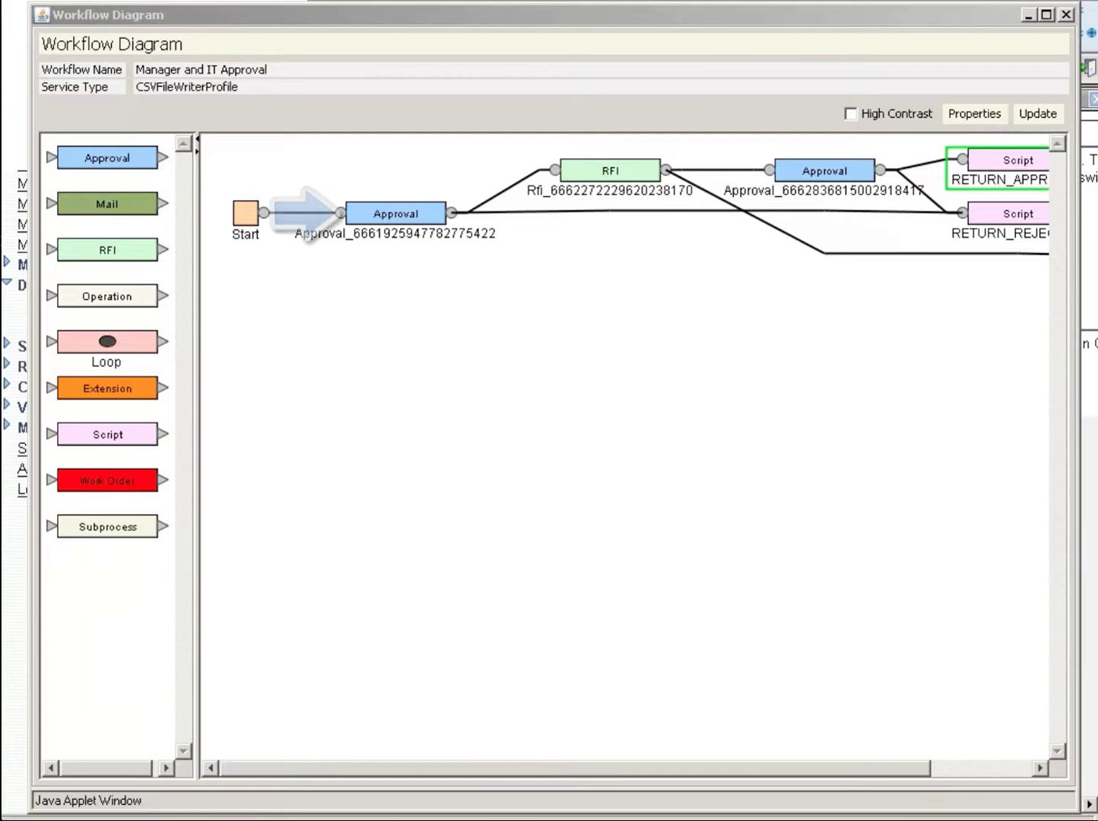
# Examine the nodes of the Manager and IT Approval workflow in order, from the first approval through both script nodes to End
pyautogui.click(395, 213)
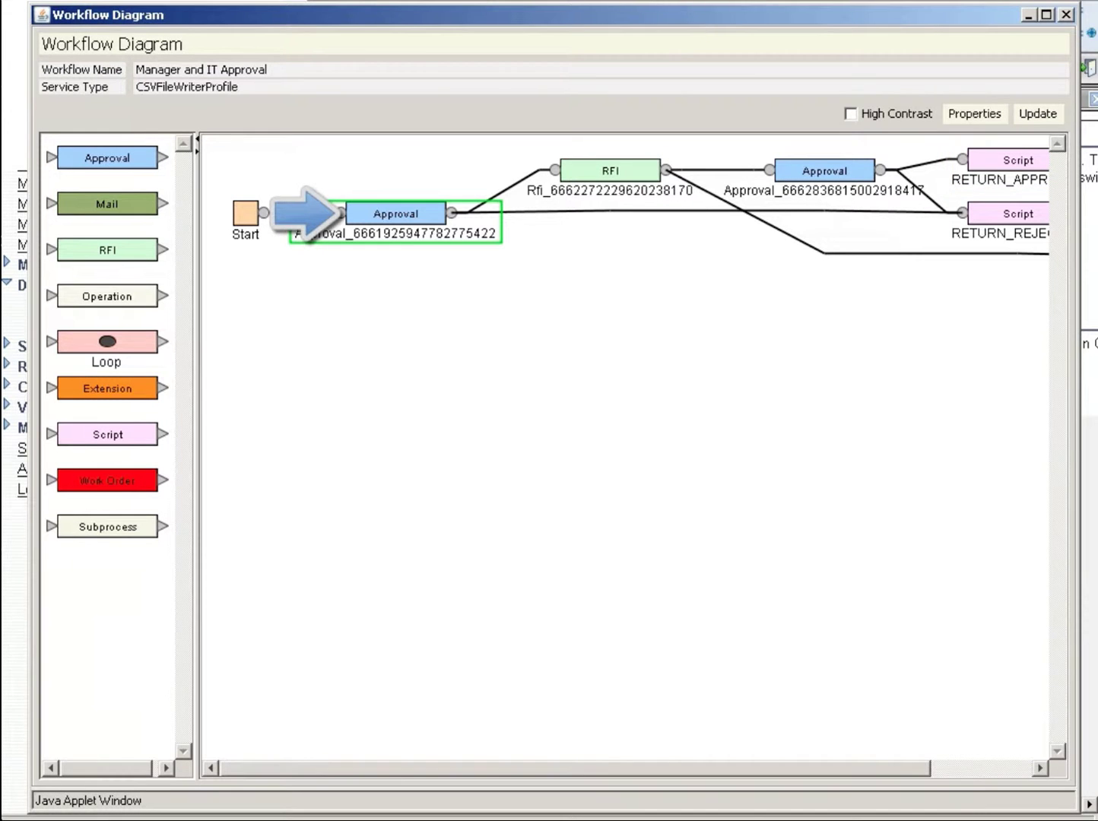
pyautogui.click(610, 171)
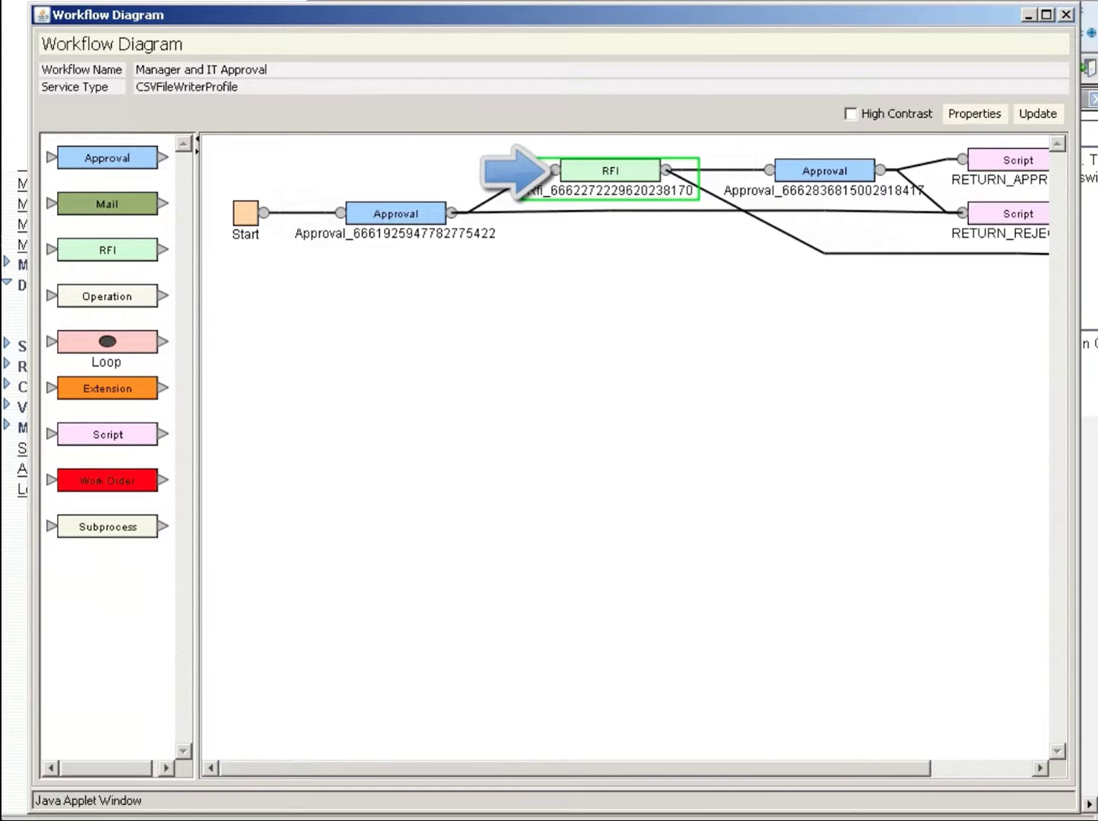
pyautogui.click(824, 171)
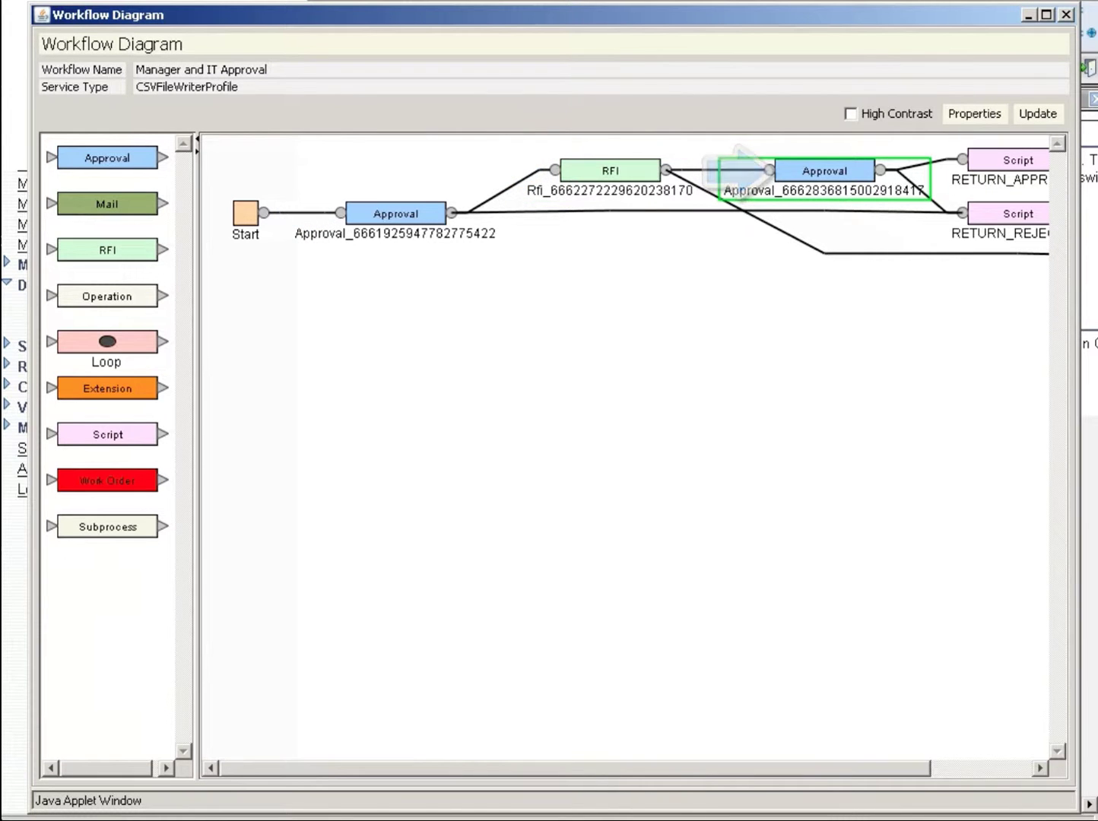
pyautogui.hscroll(3, 625, 446)
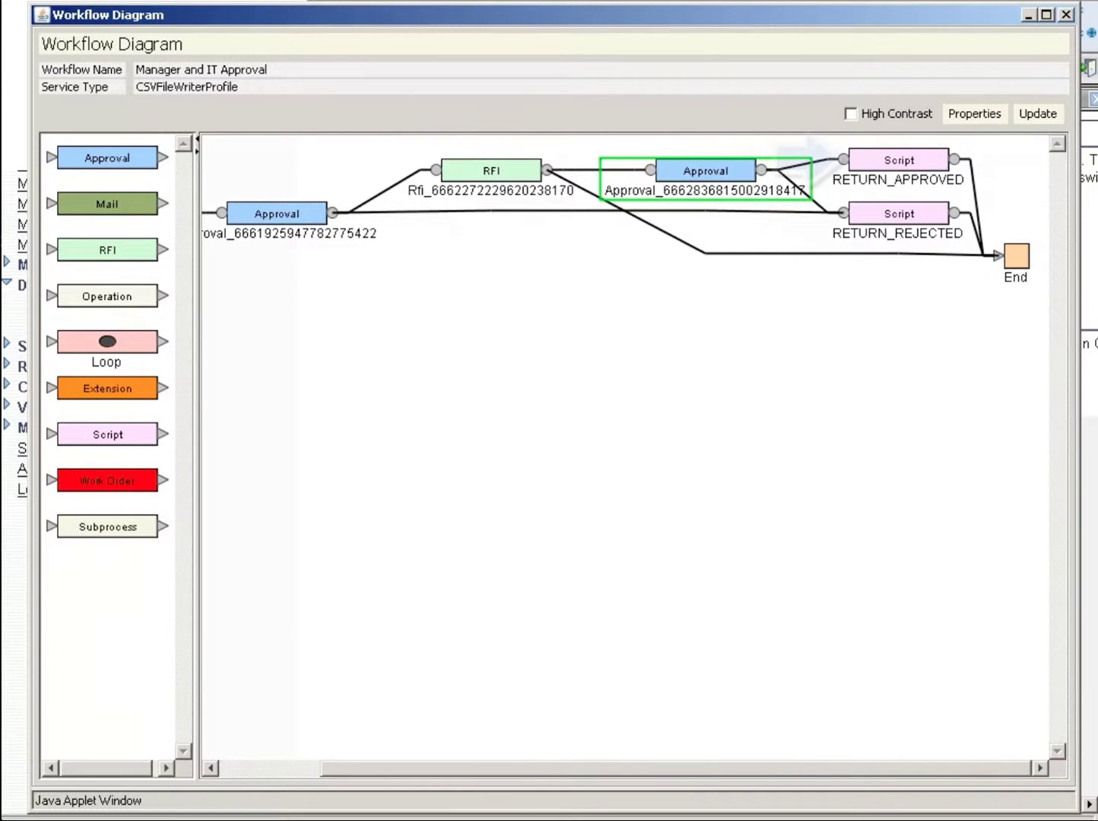
pyautogui.click(898, 160)
pyautogui.click(898, 214)
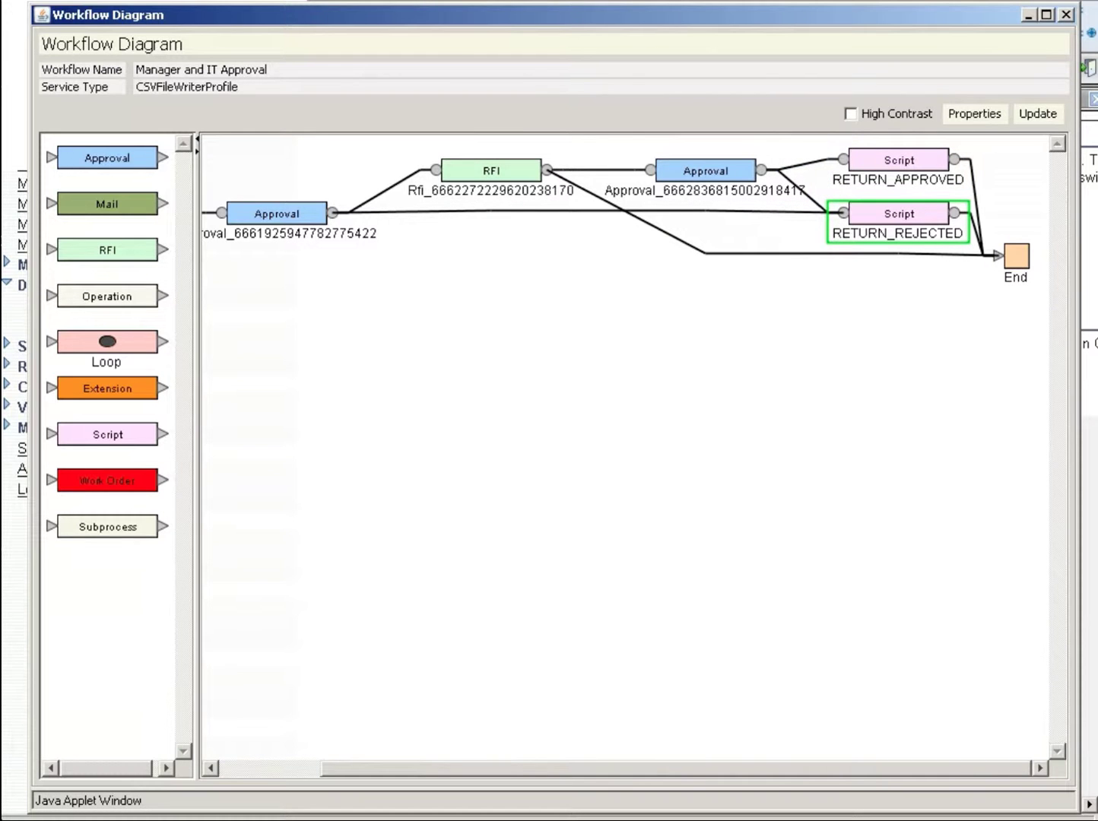
pyautogui.click(1015, 256)
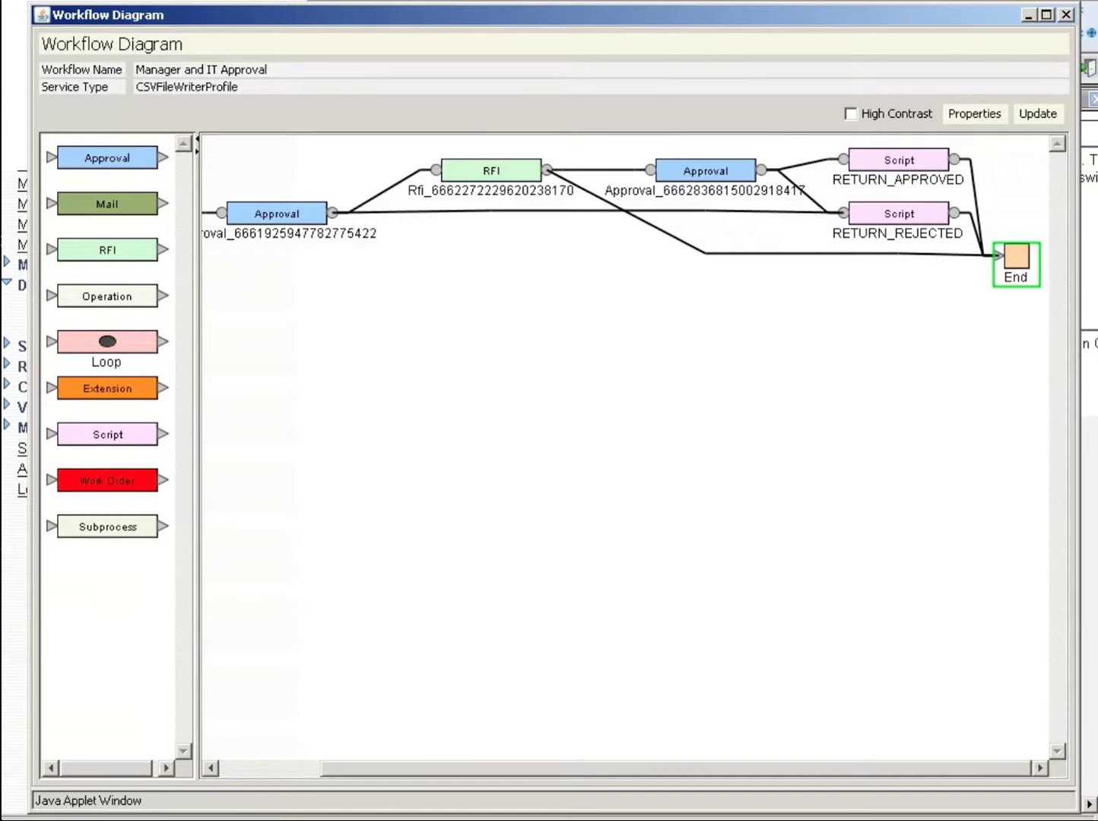
pyautogui.moveTo(675, 769); pyautogui.dragTo(575, 768)
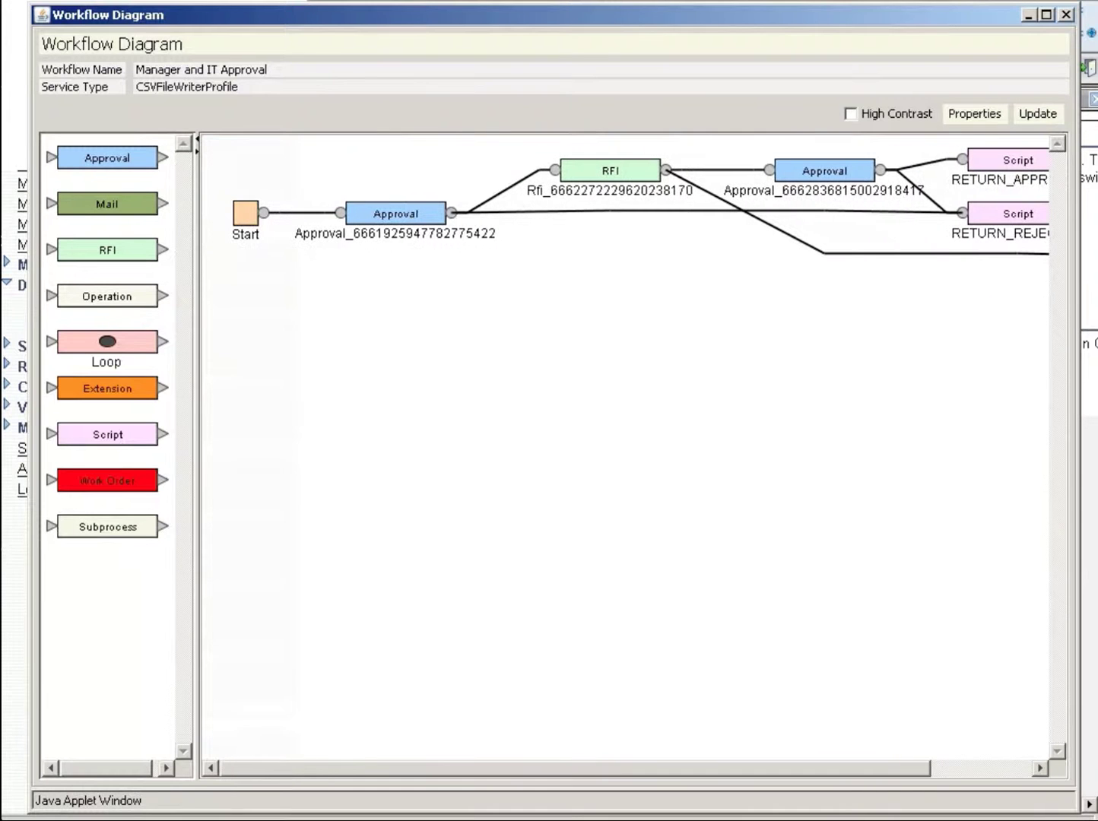
# Review the Approval, Mail, RFI and Operation node types available for building the workflow
pyautogui.click(107, 157)
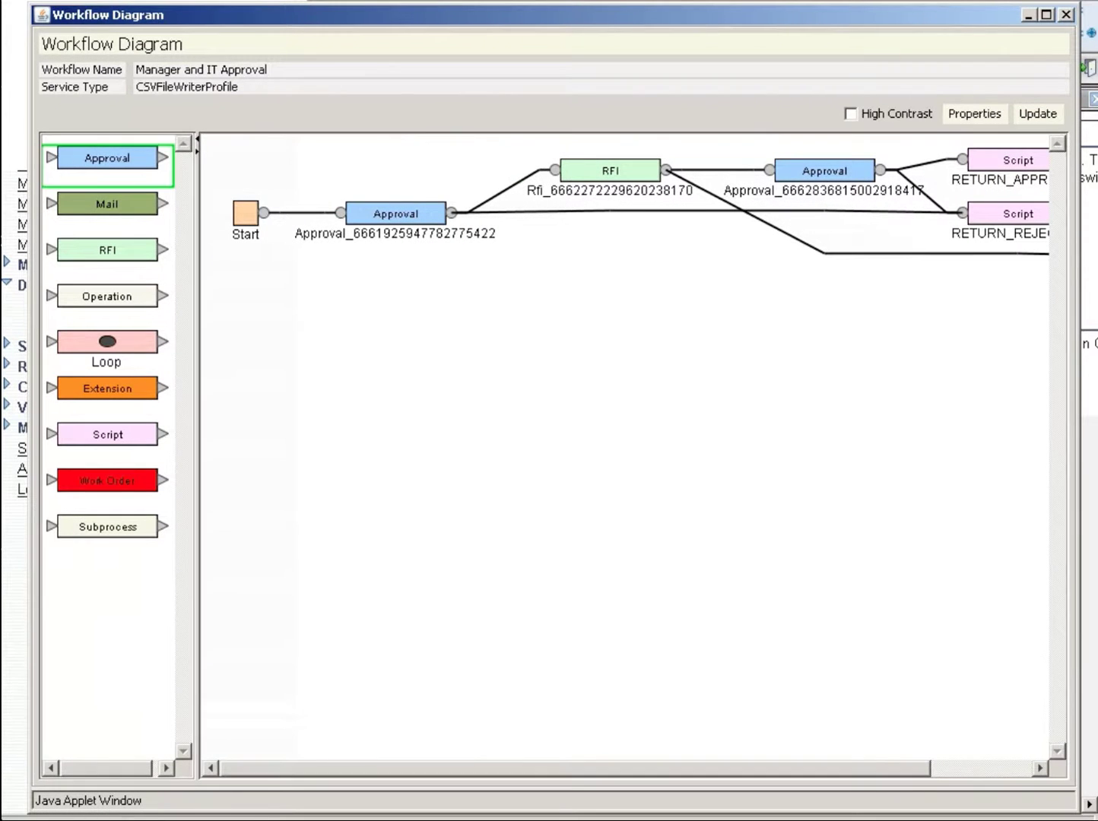
pyautogui.click(107, 205)
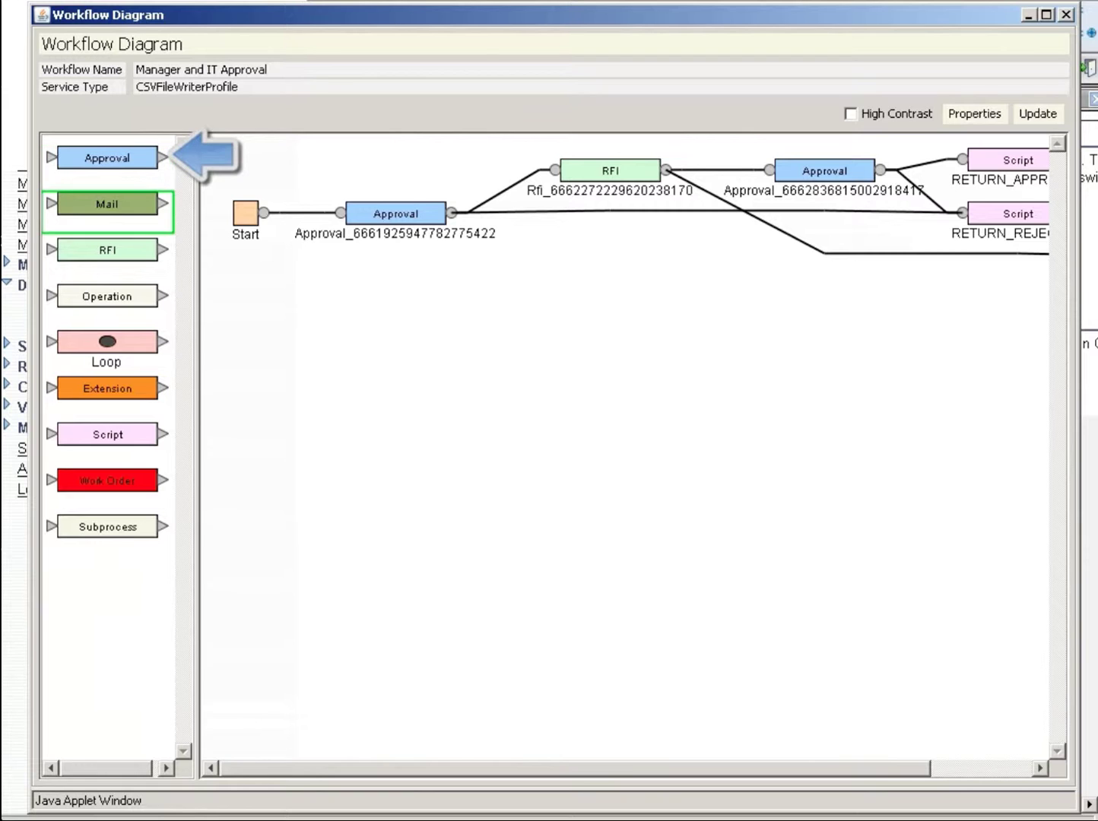
pyautogui.click(108, 249)
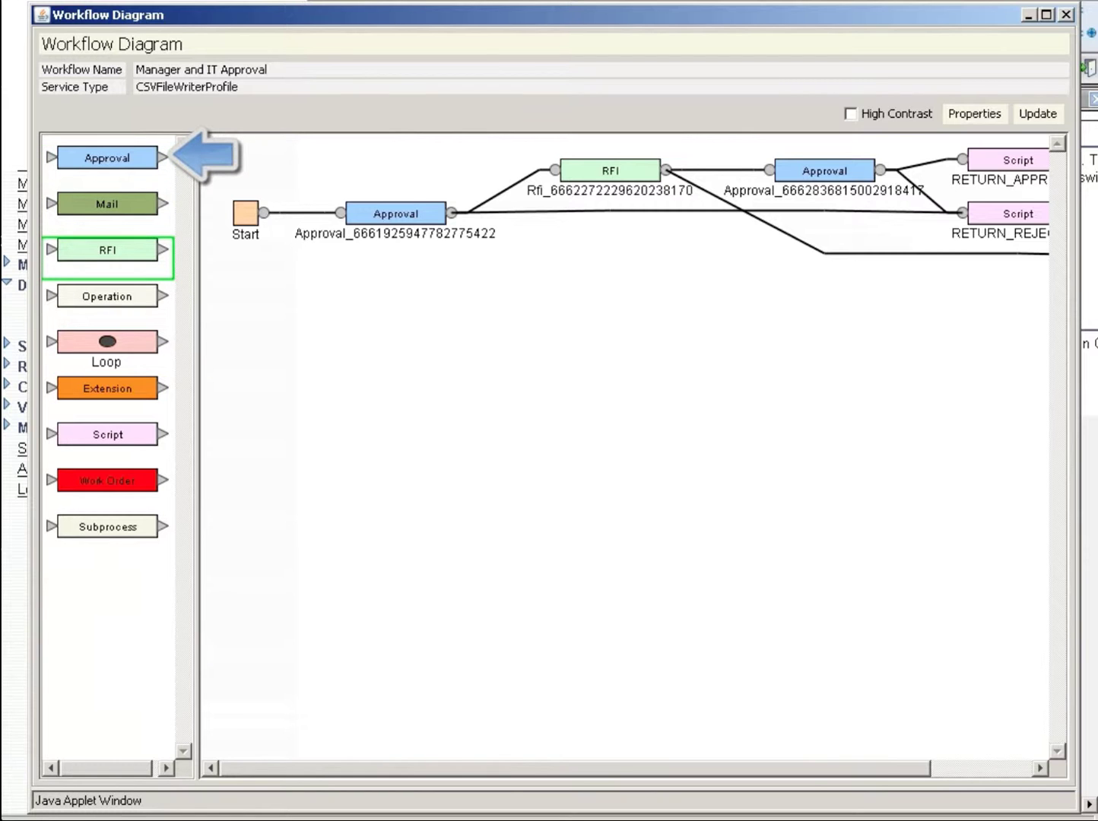
pyautogui.click(108, 296)
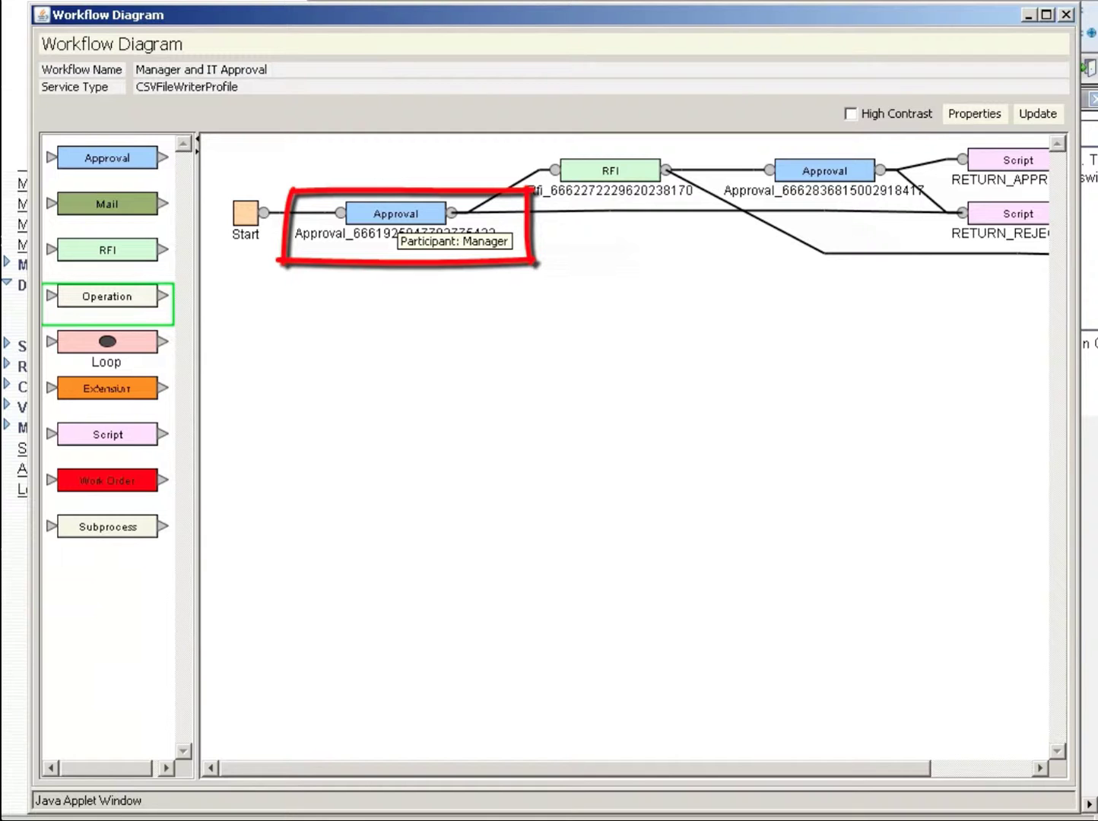
# Set the first approval node's Activity ID to ManagerApproval and move the node closer to Start
pyautogui.doubleClick(396, 216)
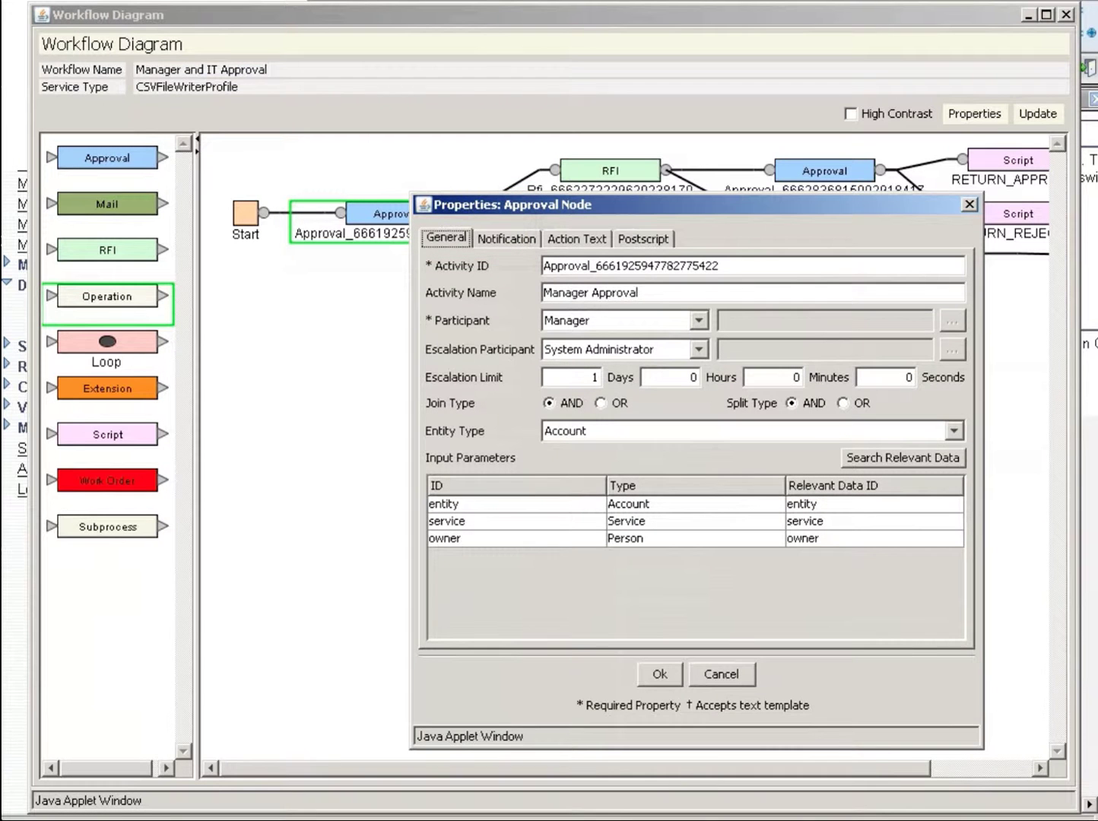
pyautogui.moveTo(719, 265); pyautogui.dragTo(543, 265)
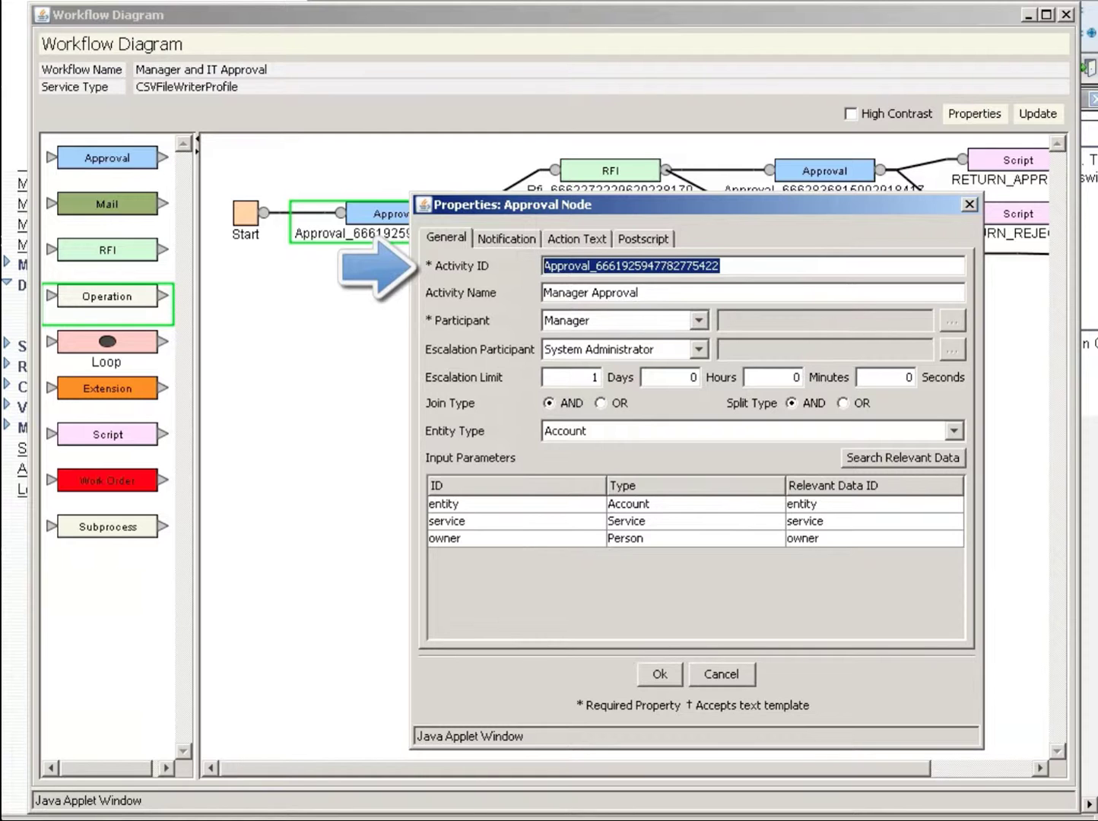
pyautogui.write('Mana')
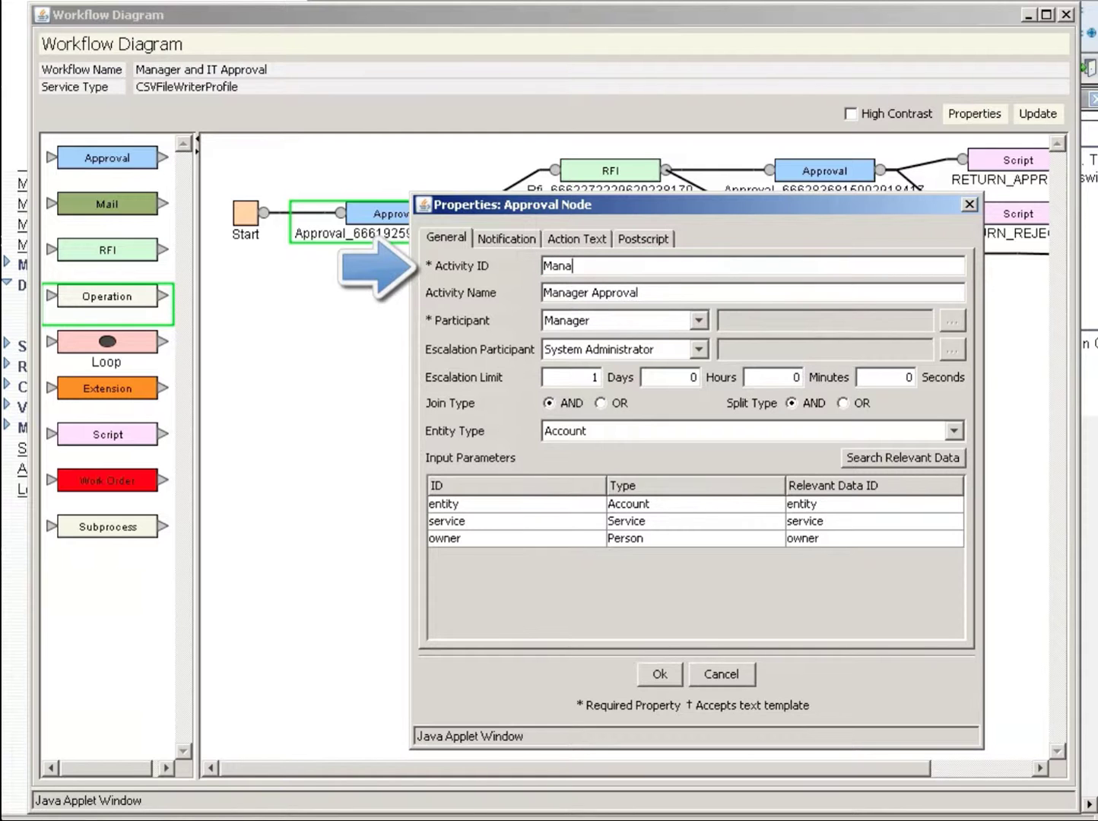
pyautogui.write('gerApproval')
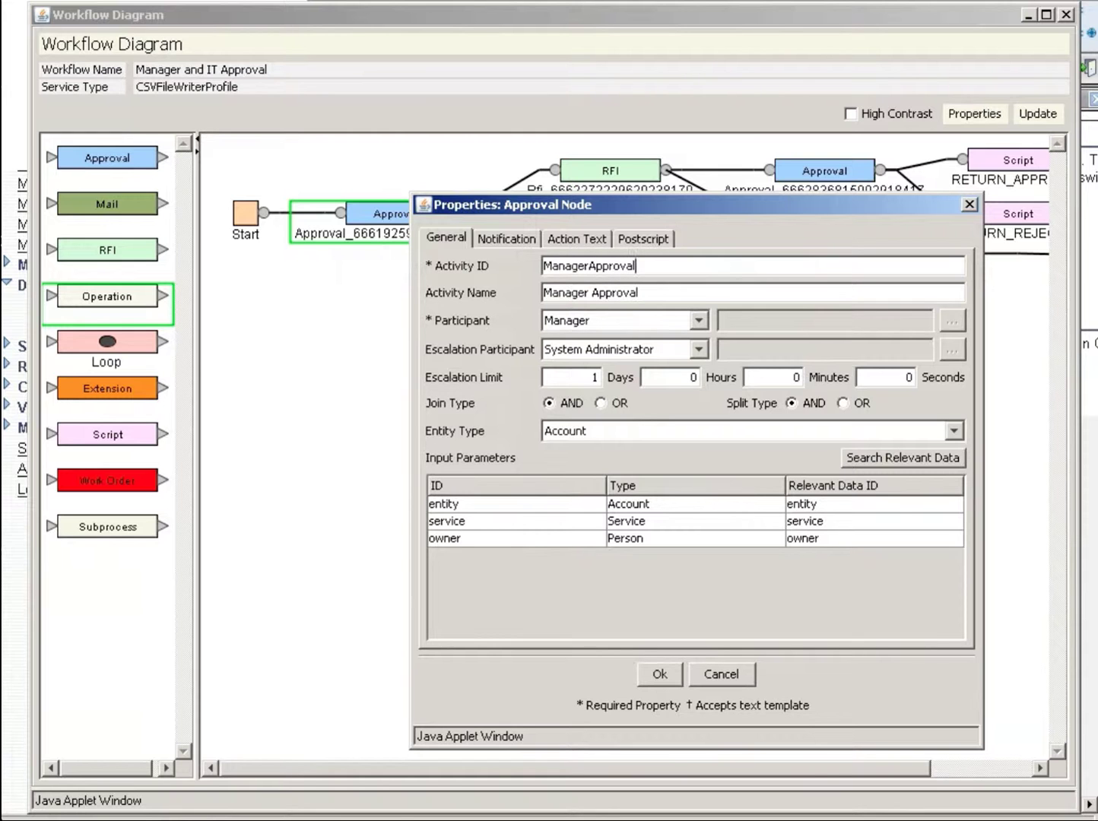
pyautogui.press('Return')
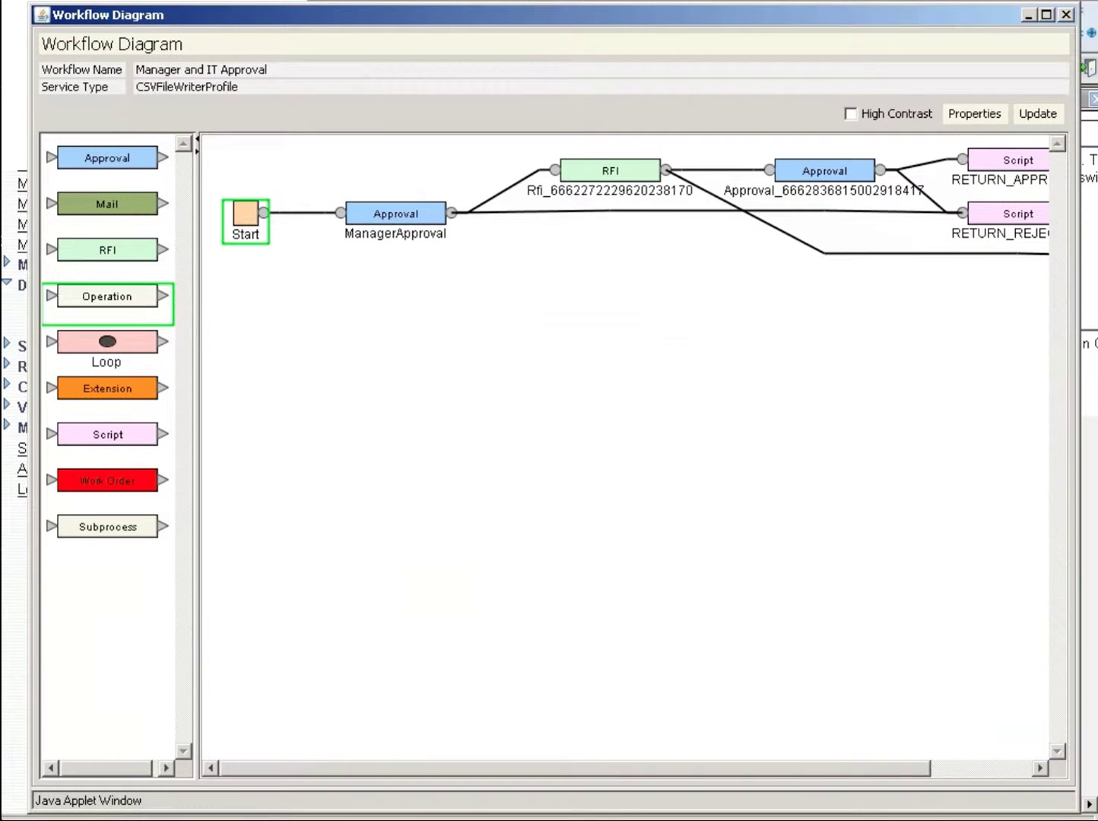
pyautogui.moveTo(396, 214); pyautogui.dragTo(360, 211)
pyautogui.click(361, 211)
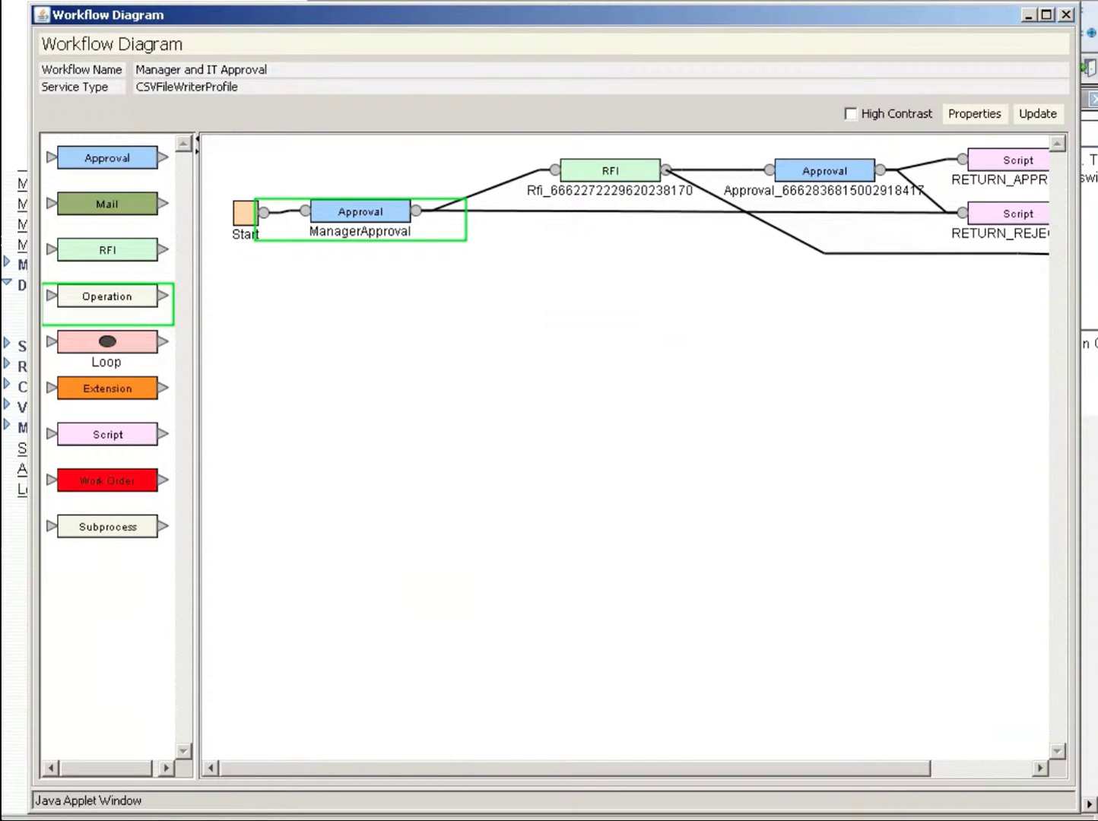
# Set the RFI node's Activity ID to AskITforInfo and move the node below and to the right of ManagerApproval
pyautogui.click(610, 170)
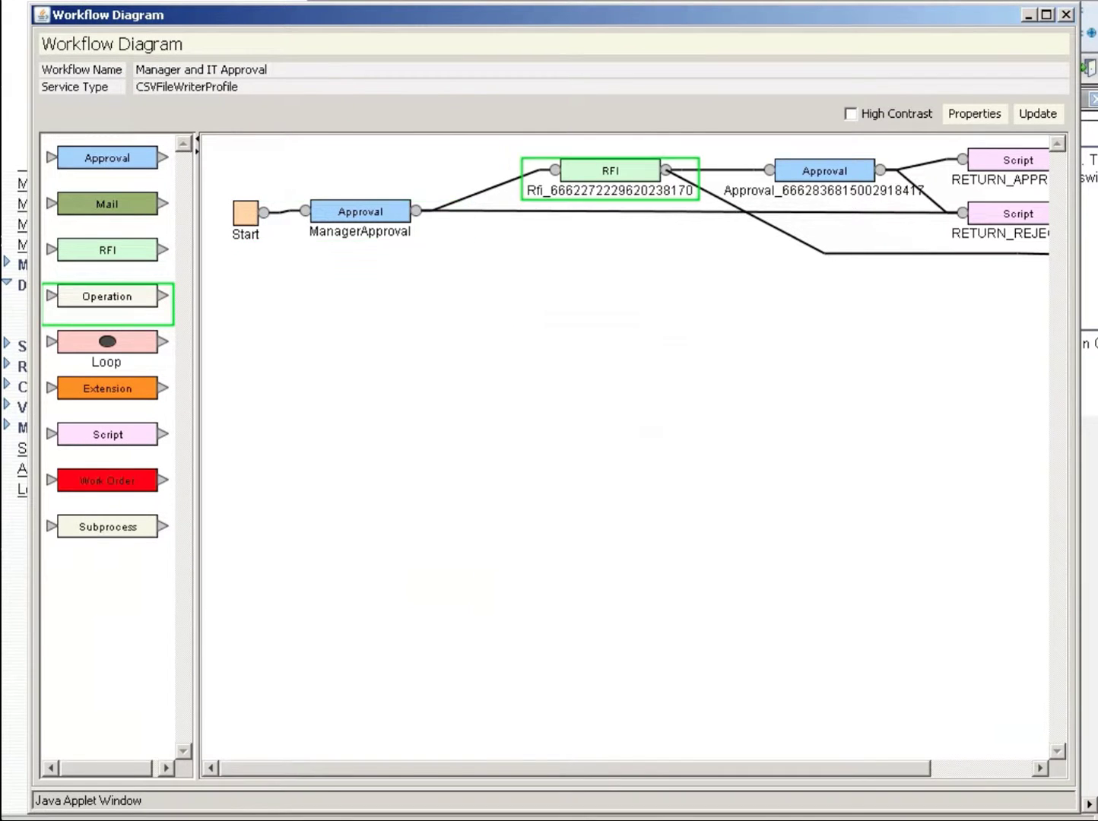
pyautogui.moveTo(688, 265); pyautogui.dragTo(542, 265)
pyautogui.write('A')
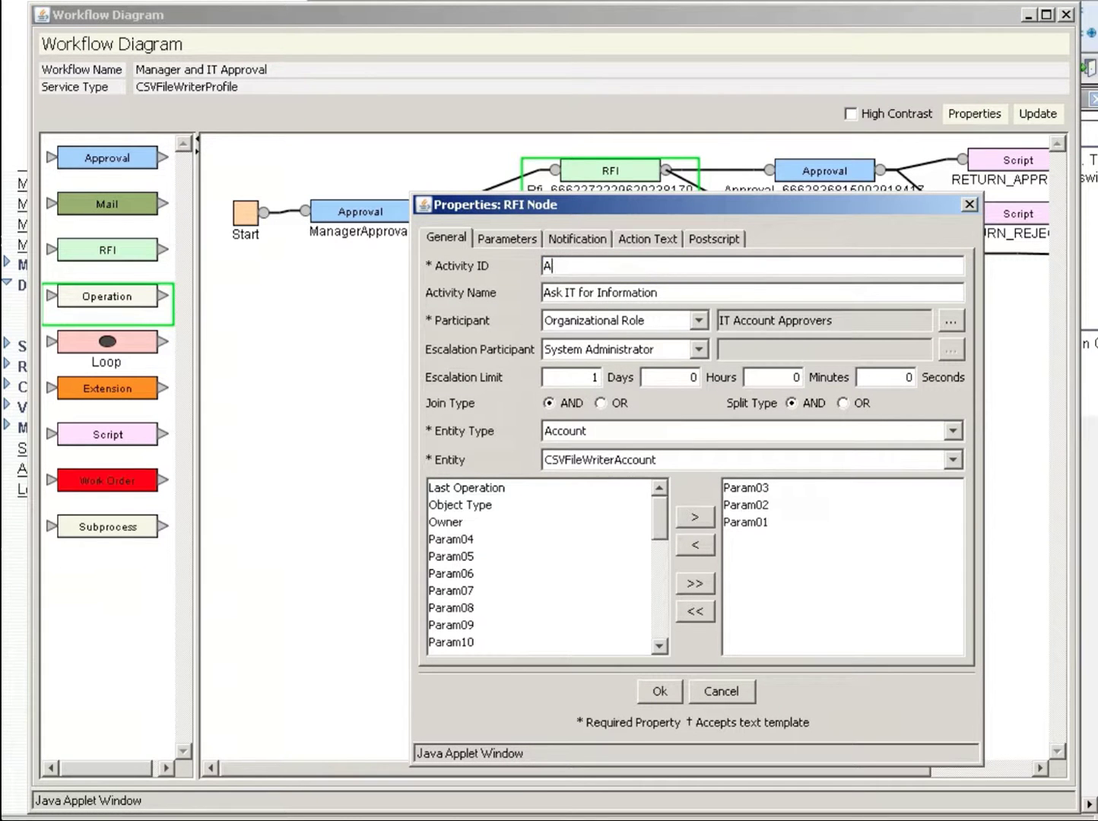
pyautogui.write('skITforInfo')
pyautogui.click(659, 691)
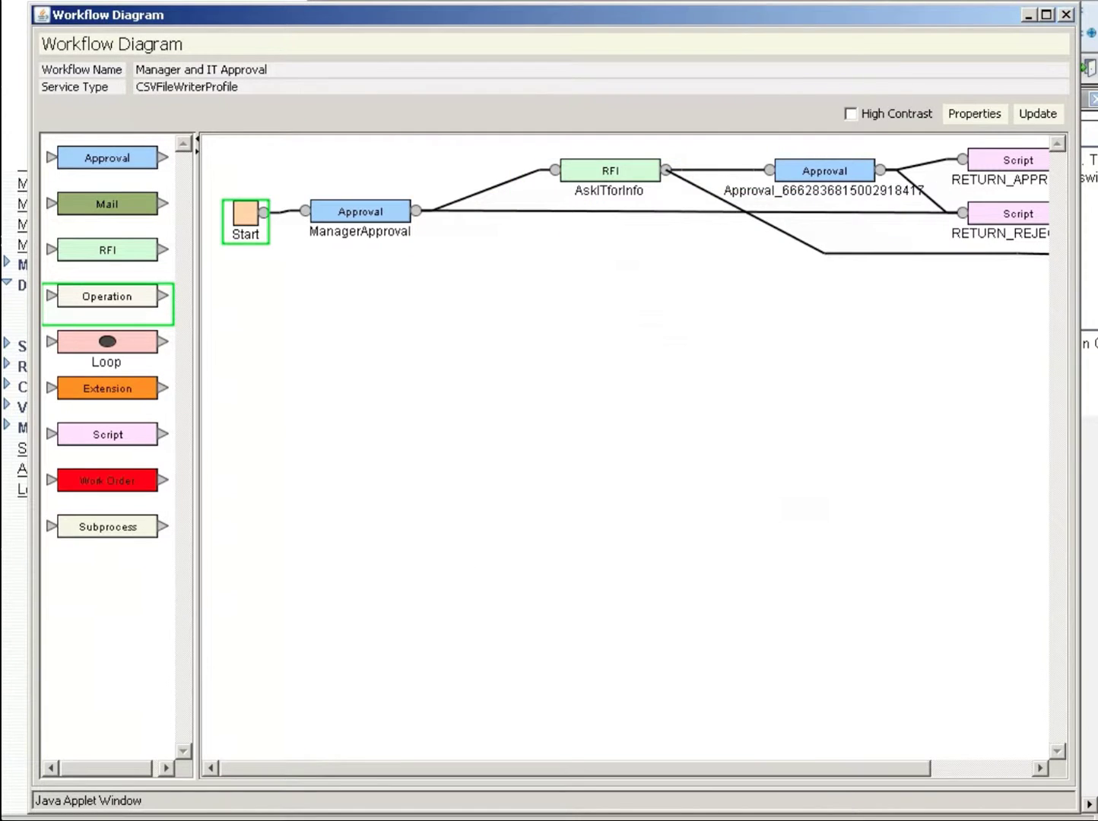
pyautogui.moveTo(610, 171); pyautogui.dragTo(525, 296)
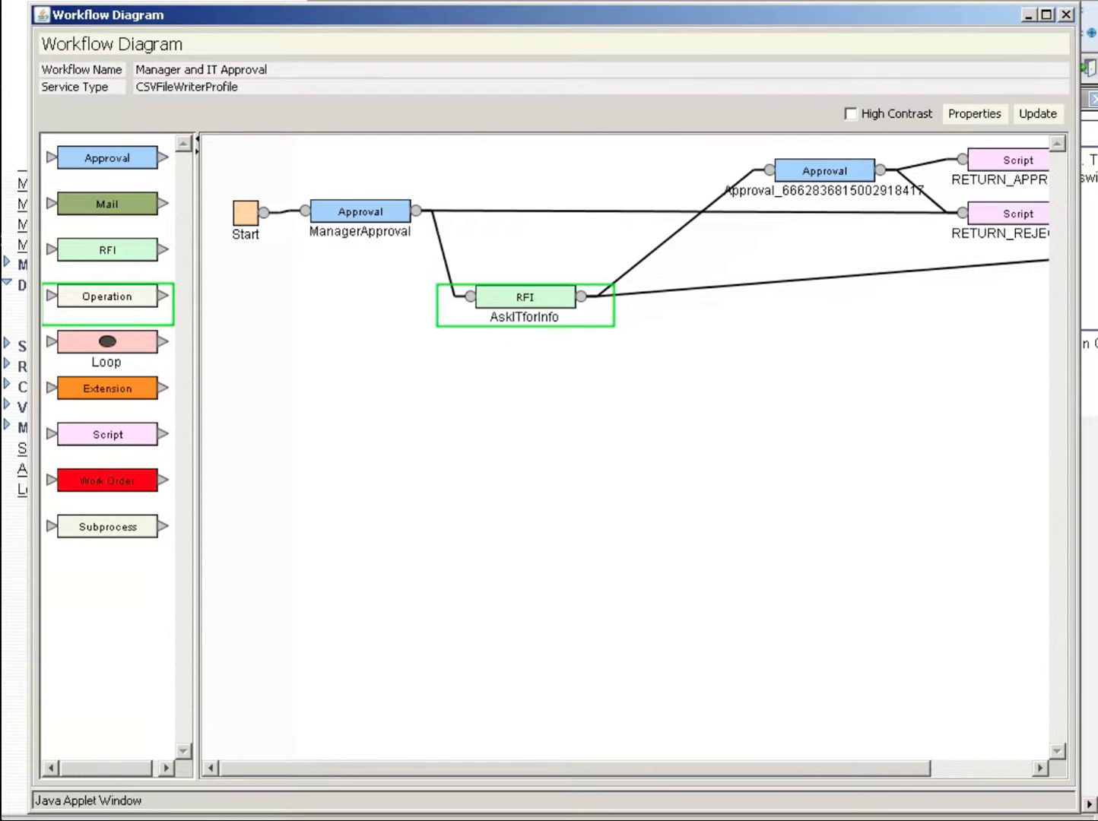
# Set the service owner approval node's Activity ID to AskOwnerforAppoval and move the node below and to the right of AskITforInfo
pyautogui.doubleClick(825, 171)
pyautogui.doubleClick(718, 265)
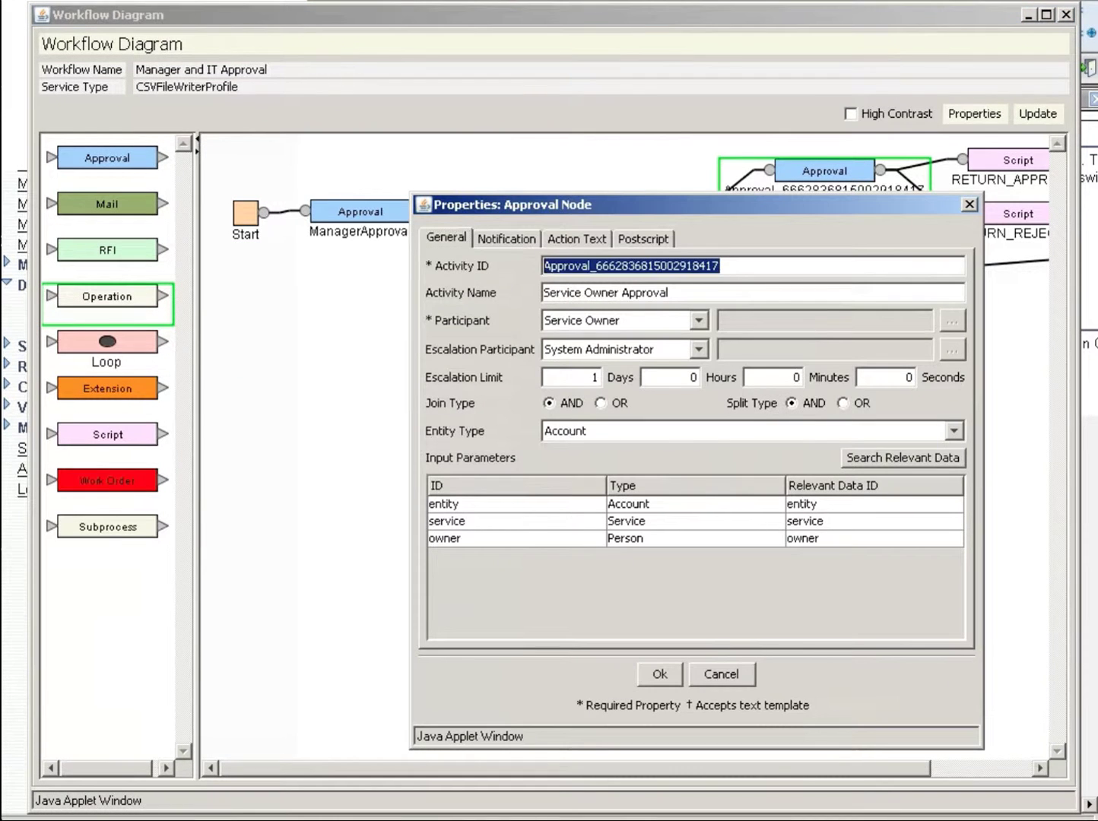
pyautogui.write('Ask')
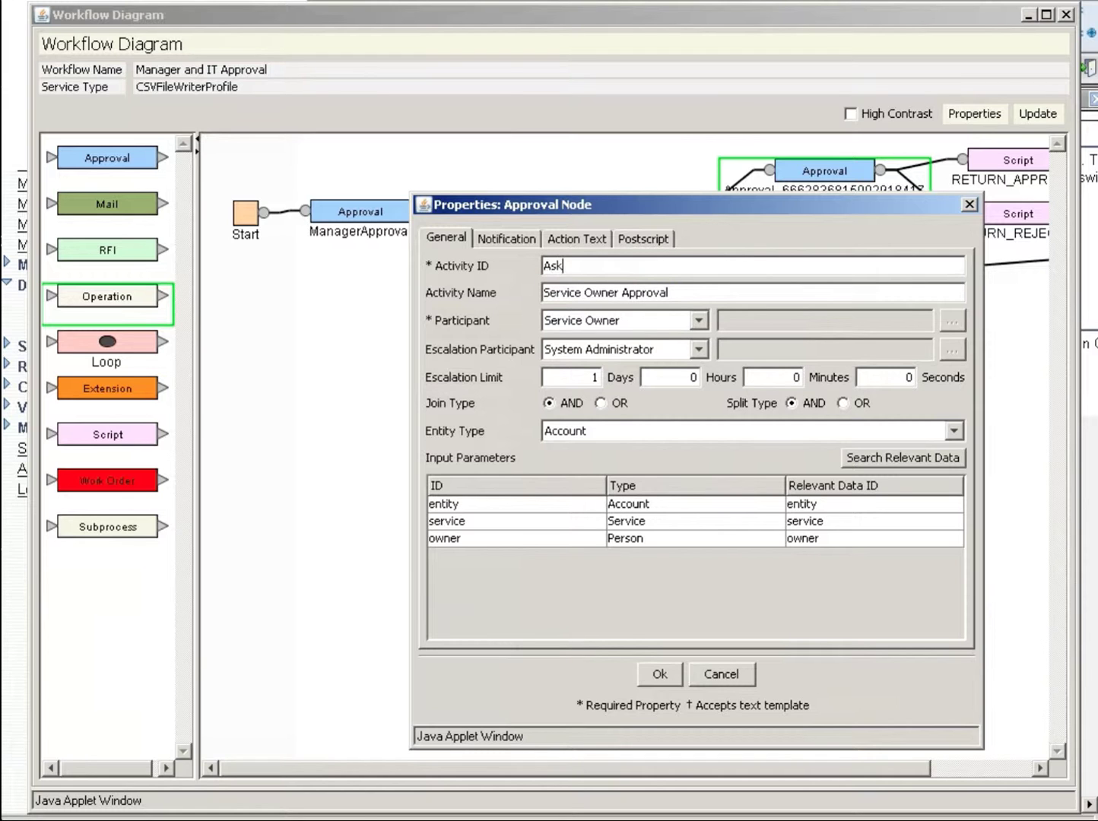
pyautogui.write('OwnerforAppoval')
pyautogui.click(659, 673)
pyautogui.moveTo(825, 171); pyautogui.dragTo(681, 382)
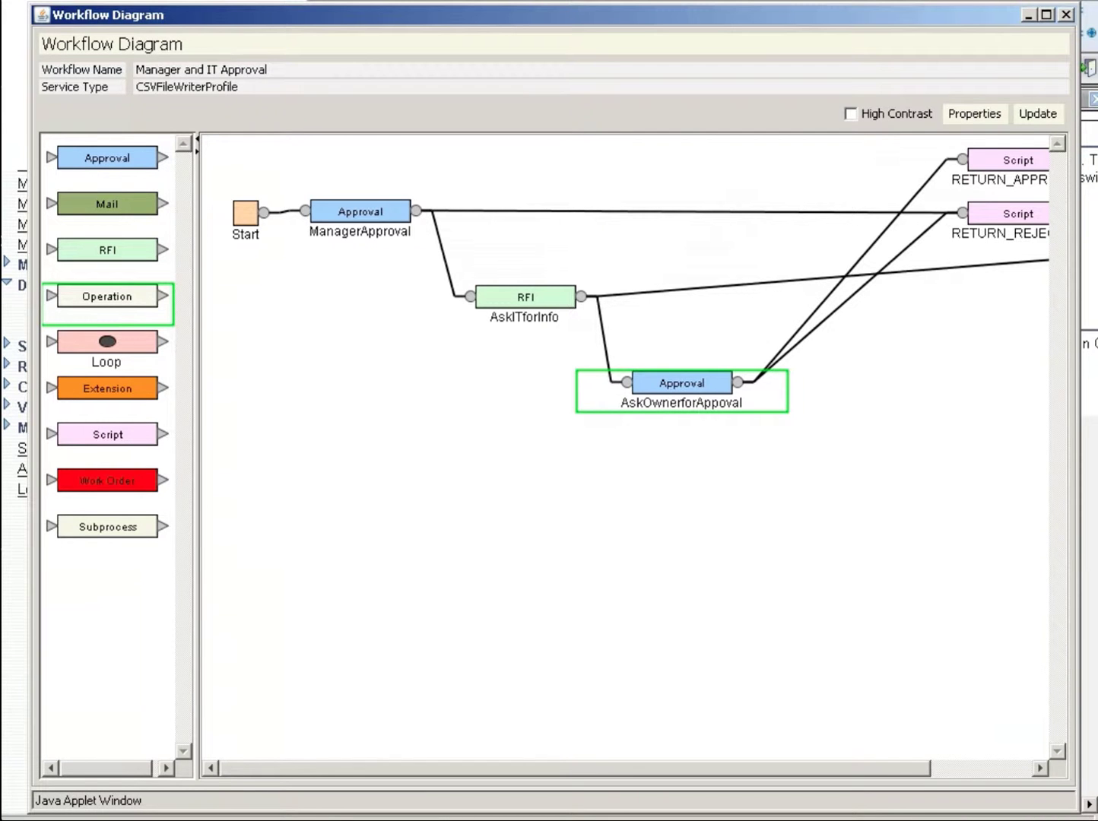
# Move the RETURN_APPROVED script node level with AskOwnerforAppoval on its right, and align the RETURN_REJECTED script node above it
pyautogui.moveTo(1012, 159); pyautogui.dragTo(872, 382)
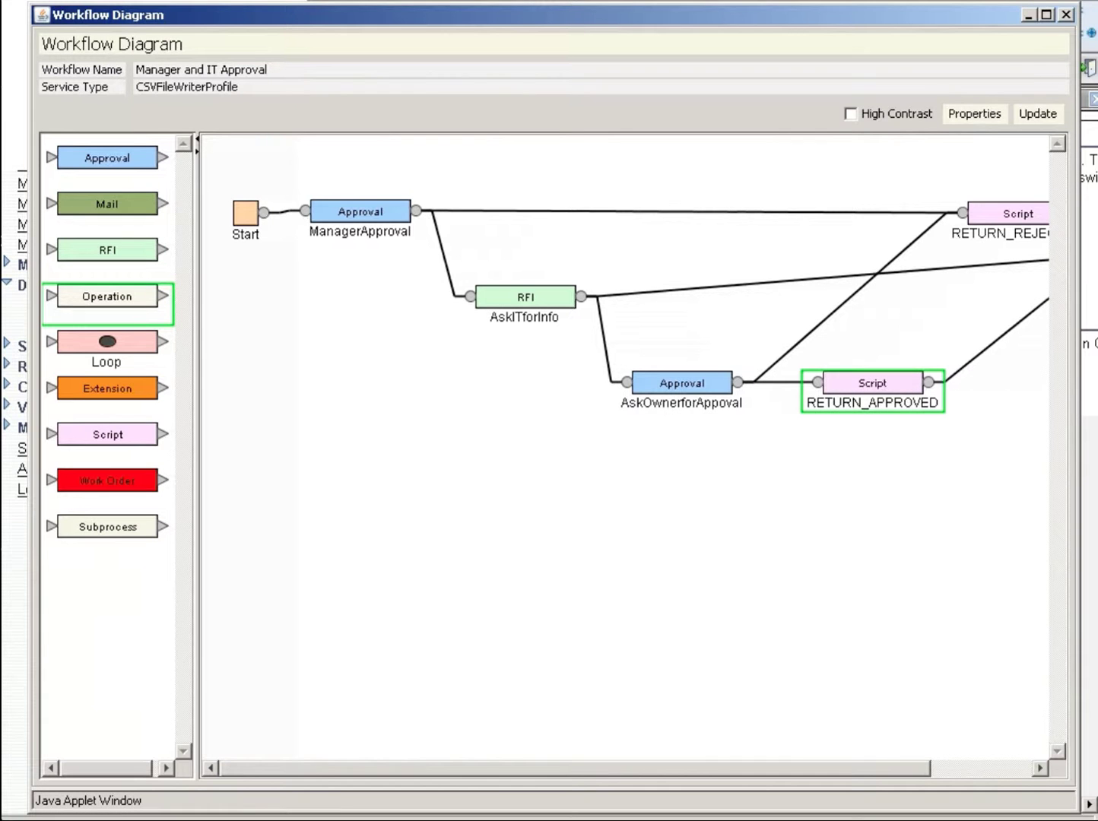
pyautogui.click(1008, 214)
pyautogui.moveTo(1006, 213); pyautogui.dragTo(872, 222)
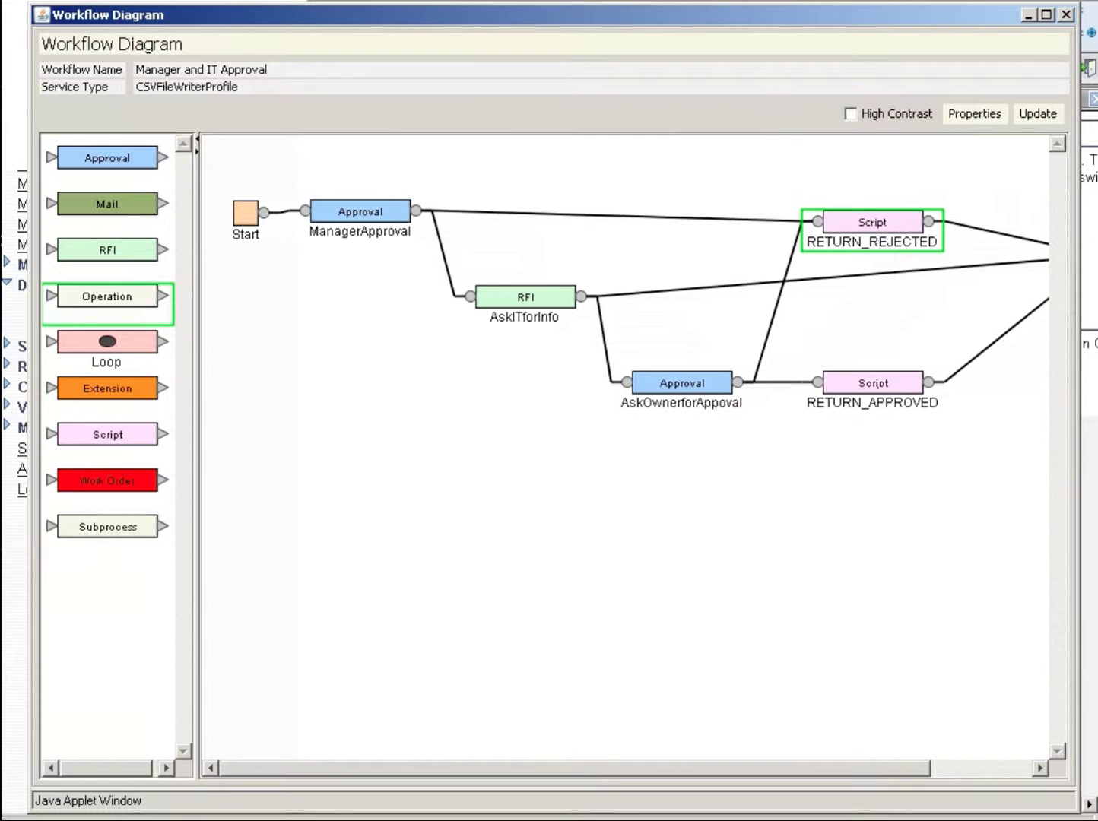
# Move the End node just right of the two script nodes, level with AskITforInfo
pyautogui.moveTo(575, 768); pyautogui.dragTo(676, 768)
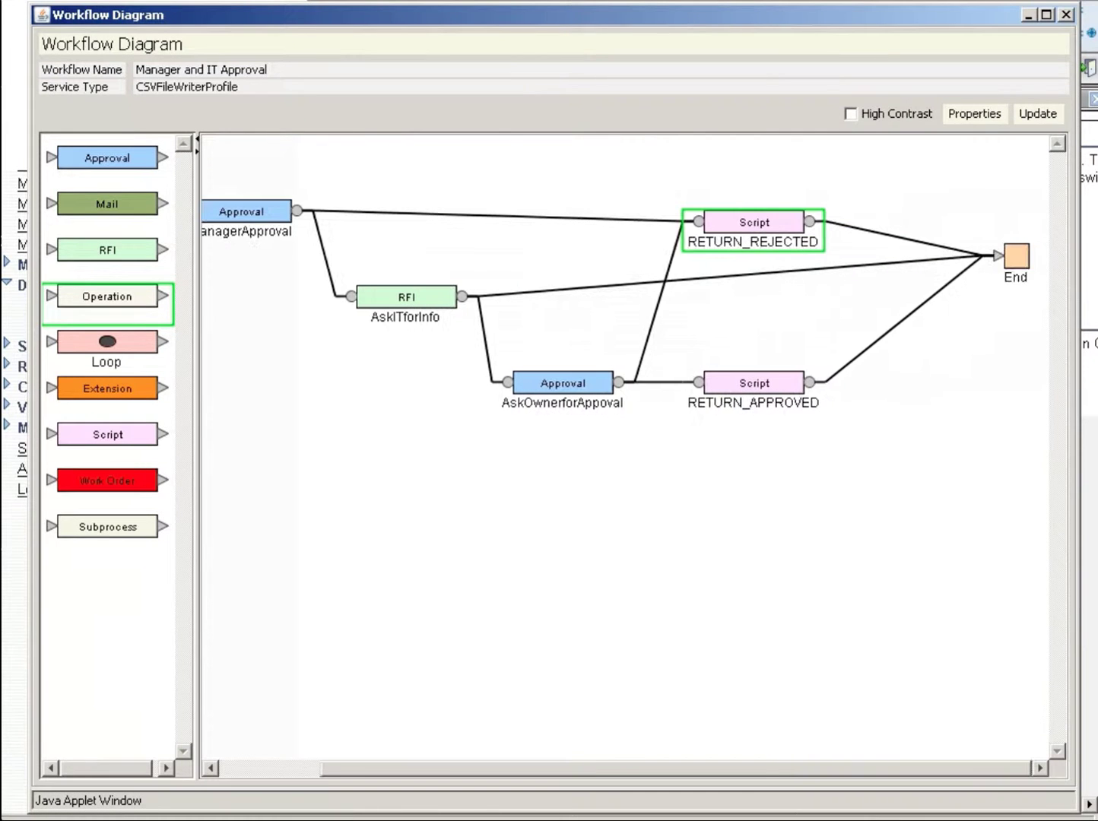
pyautogui.moveTo(1015, 255); pyautogui.dragTo(887, 298)
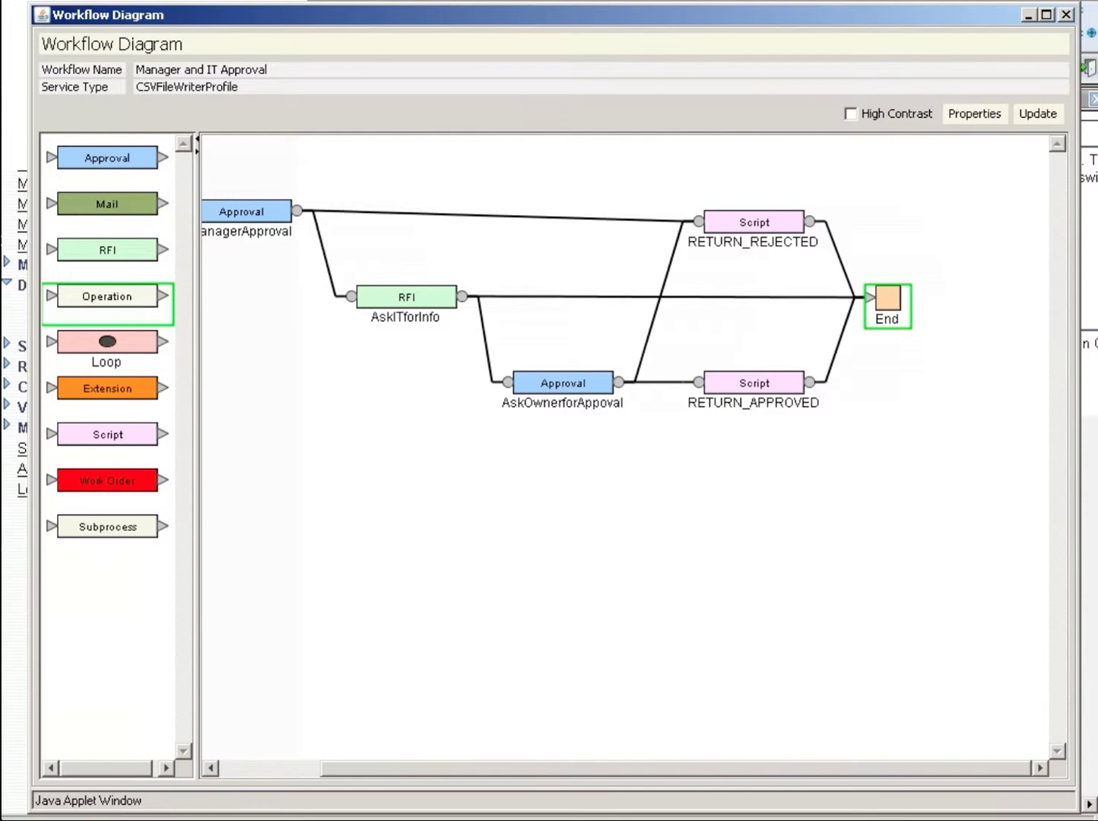
pyautogui.moveTo(887, 298); pyautogui.dragTo(876, 298)
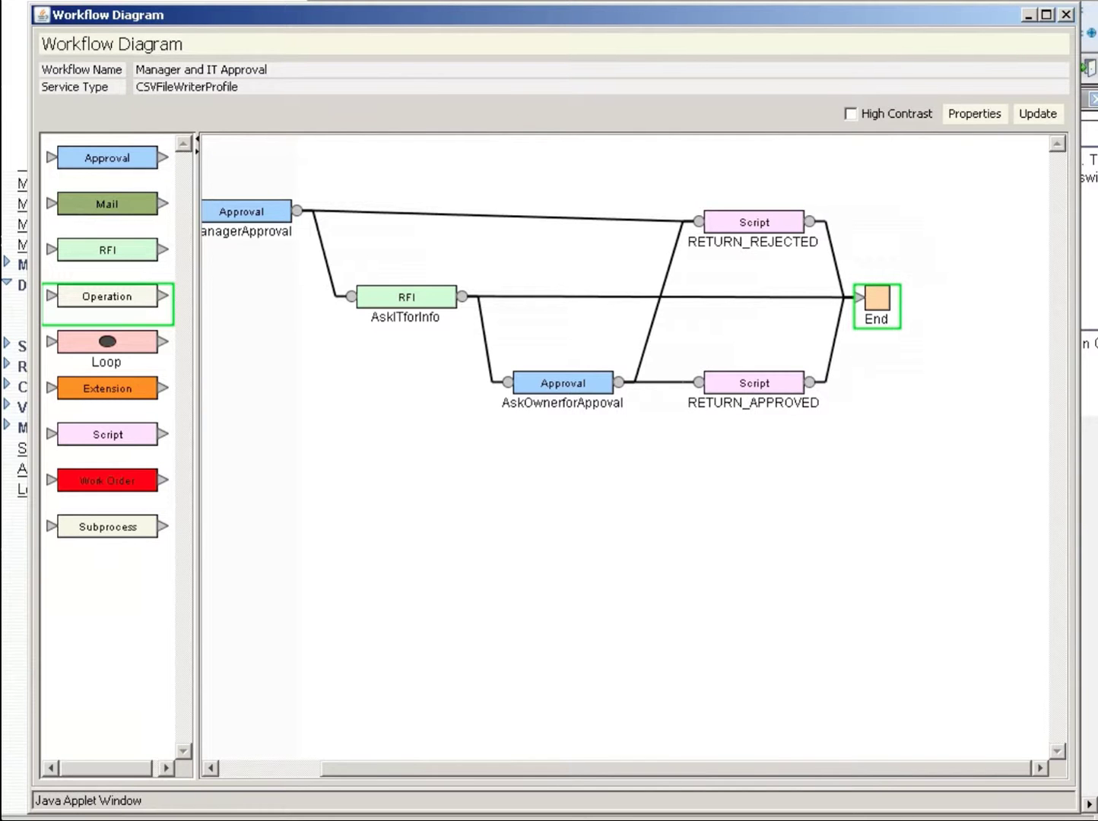
# Add a new Approval node to the workflow and position it directly below ManagerApproval
pyautogui.moveTo(676, 767); pyautogui.dragTo(573, 768)
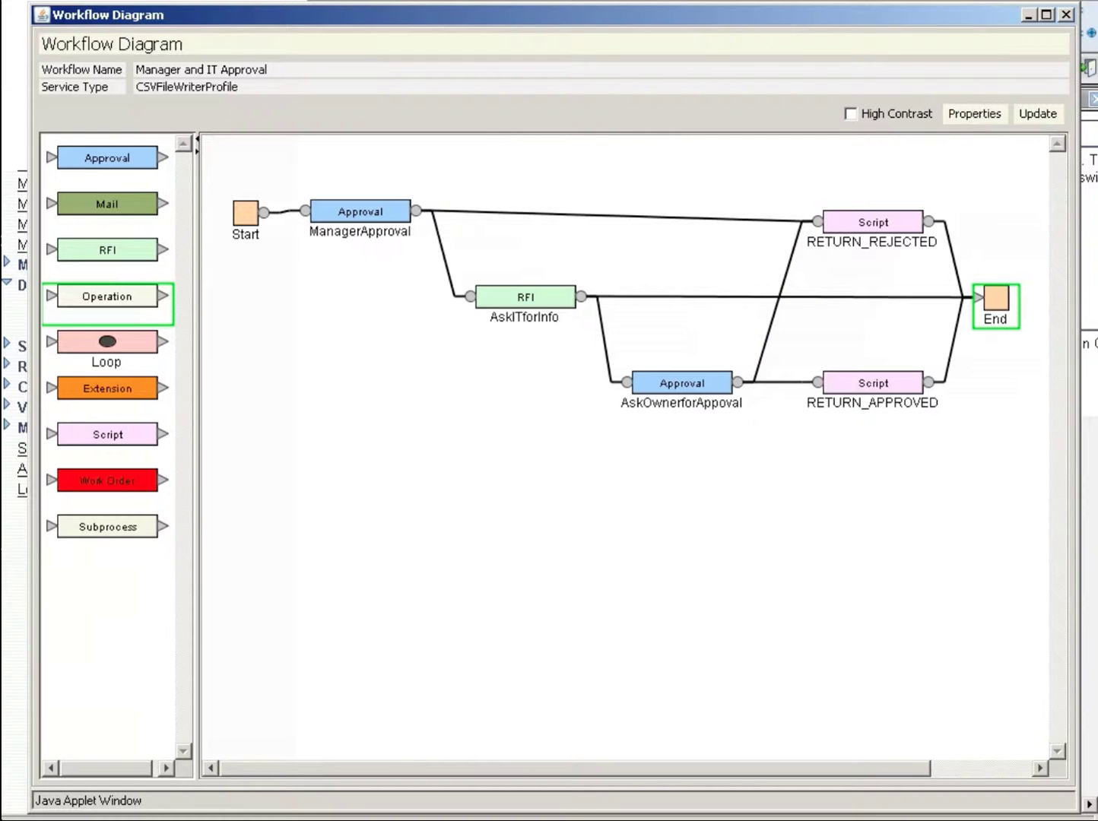
pyautogui.click(89, 162)
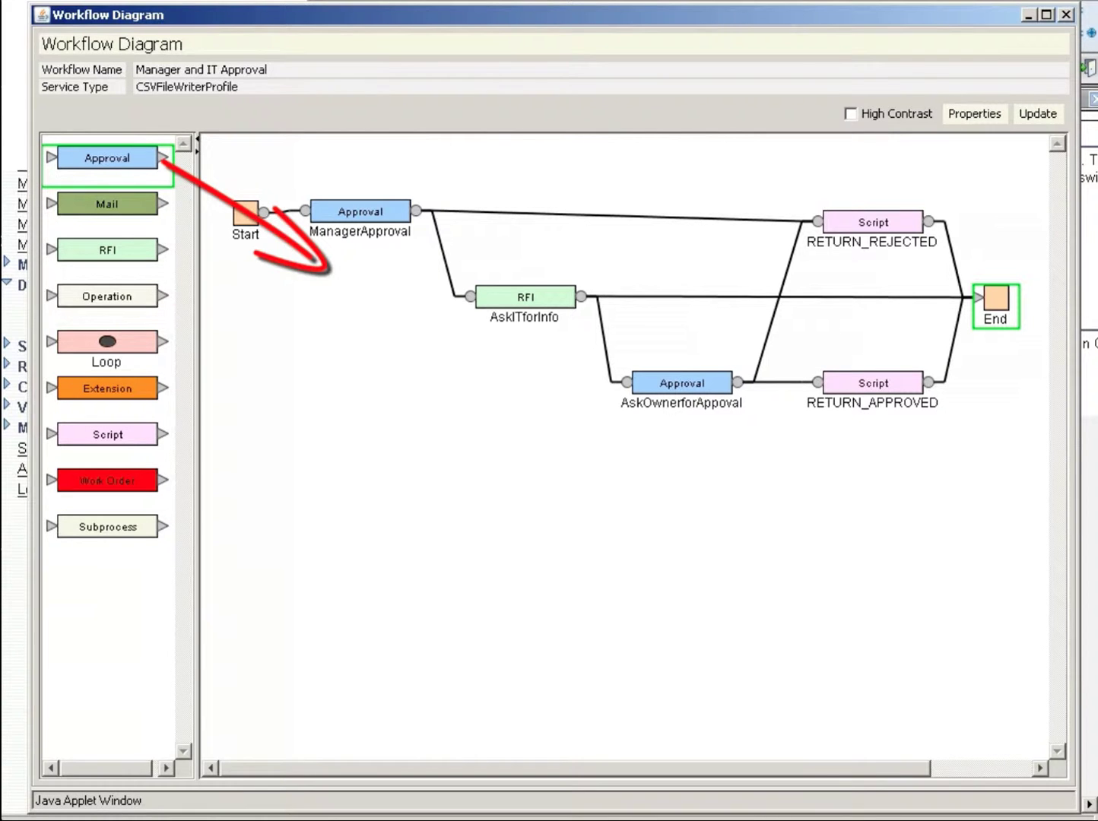
pyautogui.click(417, 318)
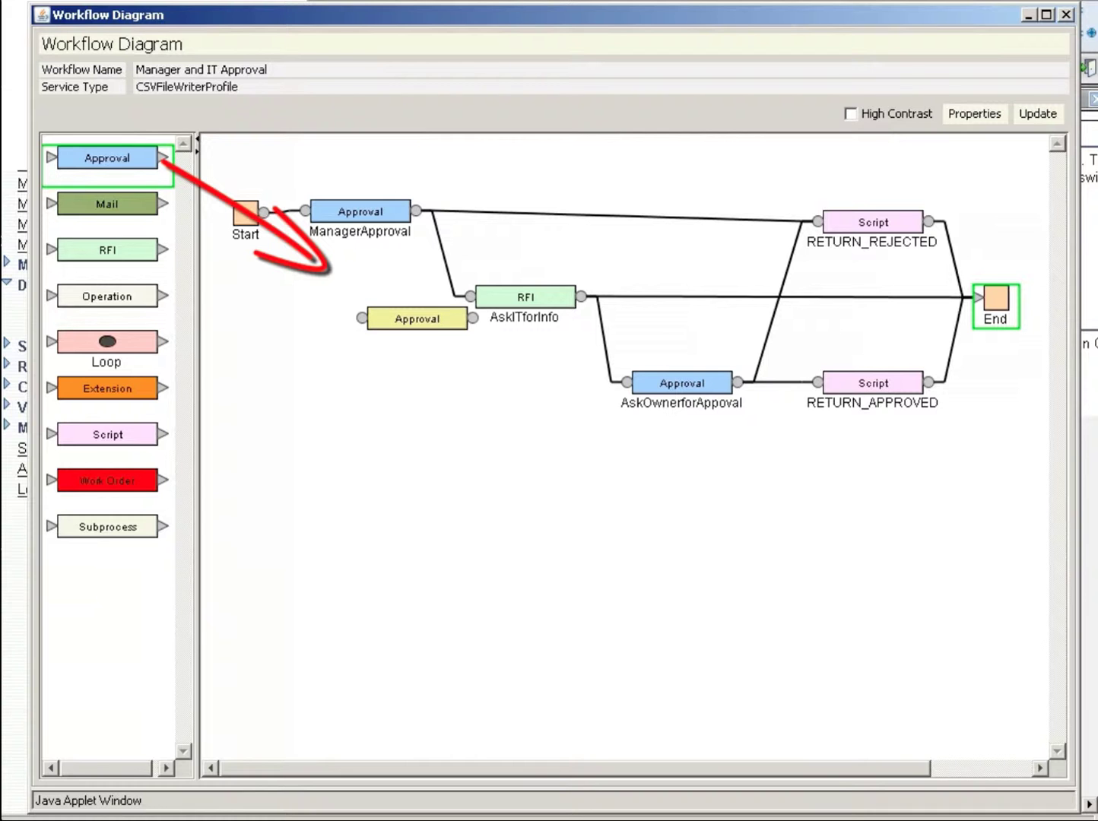
pyautogui.moveTo(417, 319); pyautogui.dragTo(363, 286)
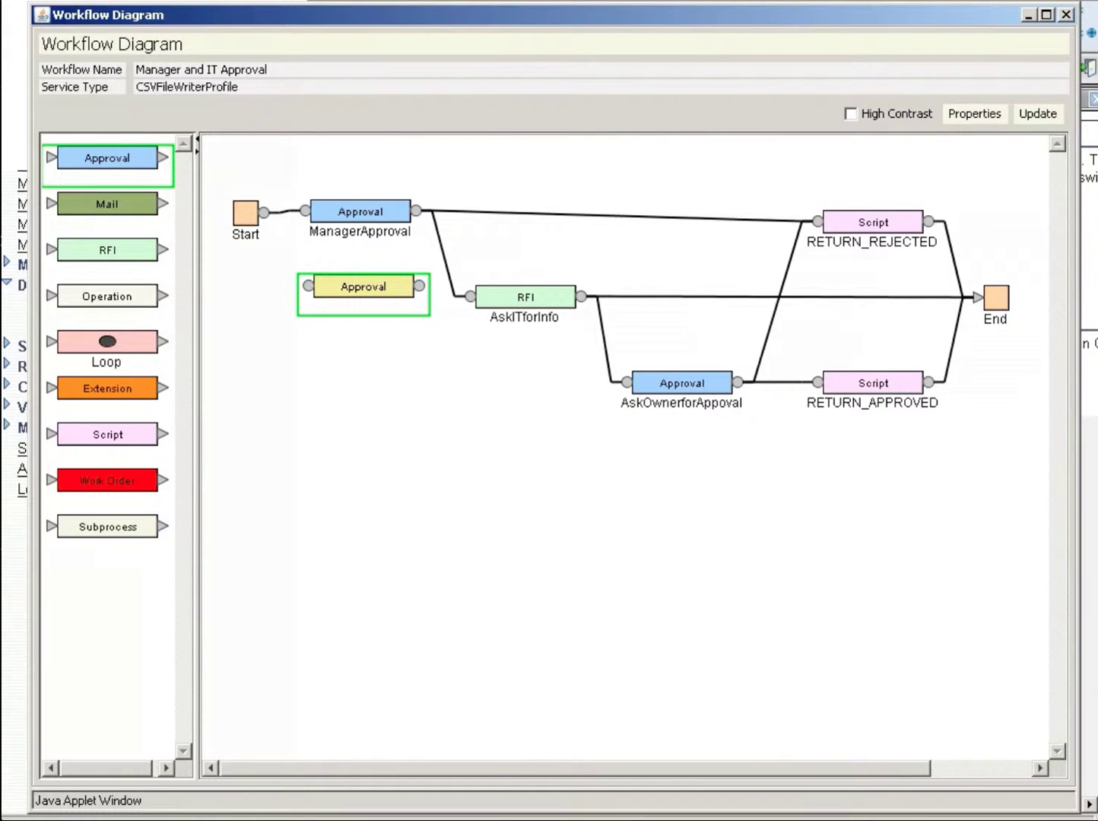
# Set the new approval node's Activity ID to AdditionalApprover and its Activity Name to "Additional approver"
pyautogui.doubleClick(364, 287)
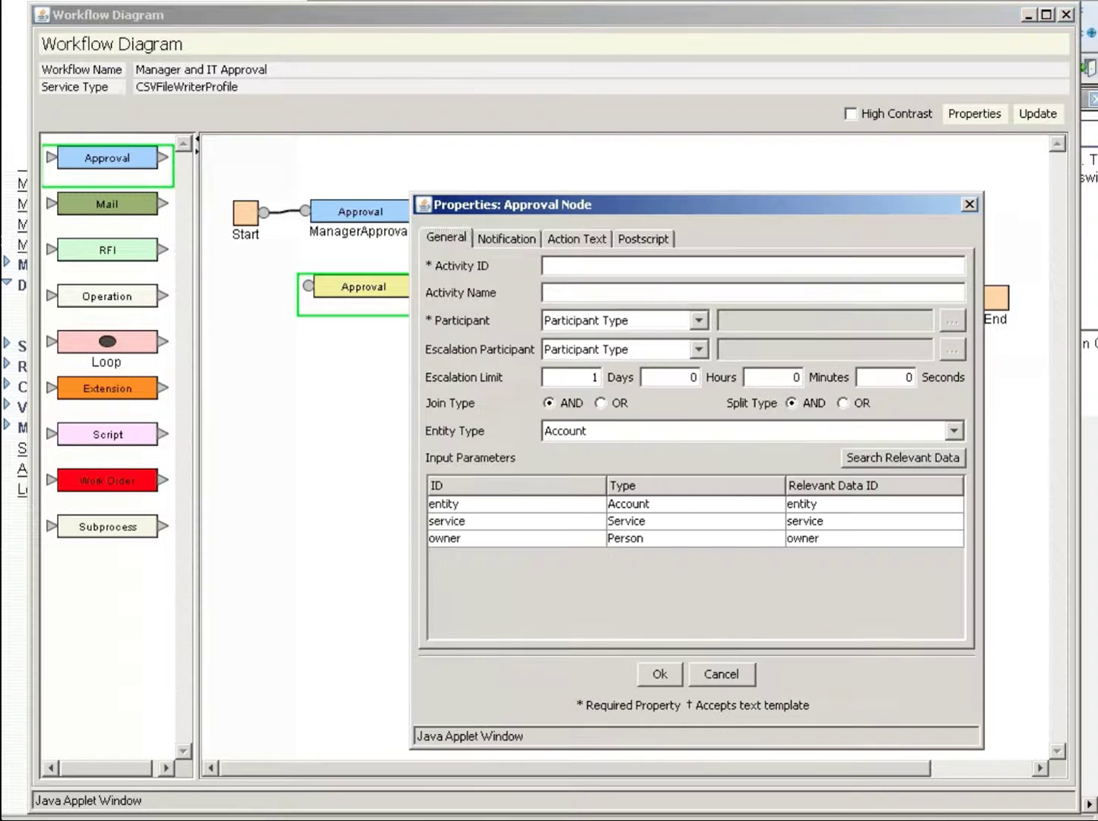
pyautogui.click(545, 265)
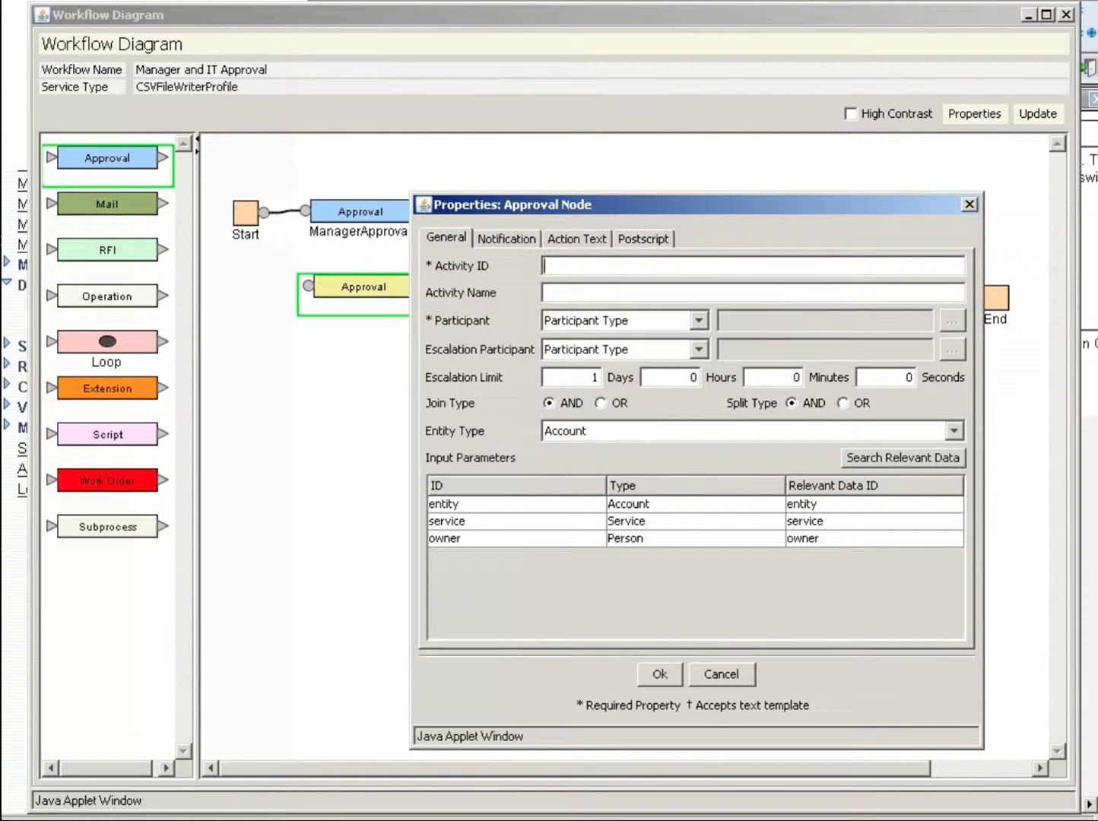
pyautogui.write('AdditionalApprover')
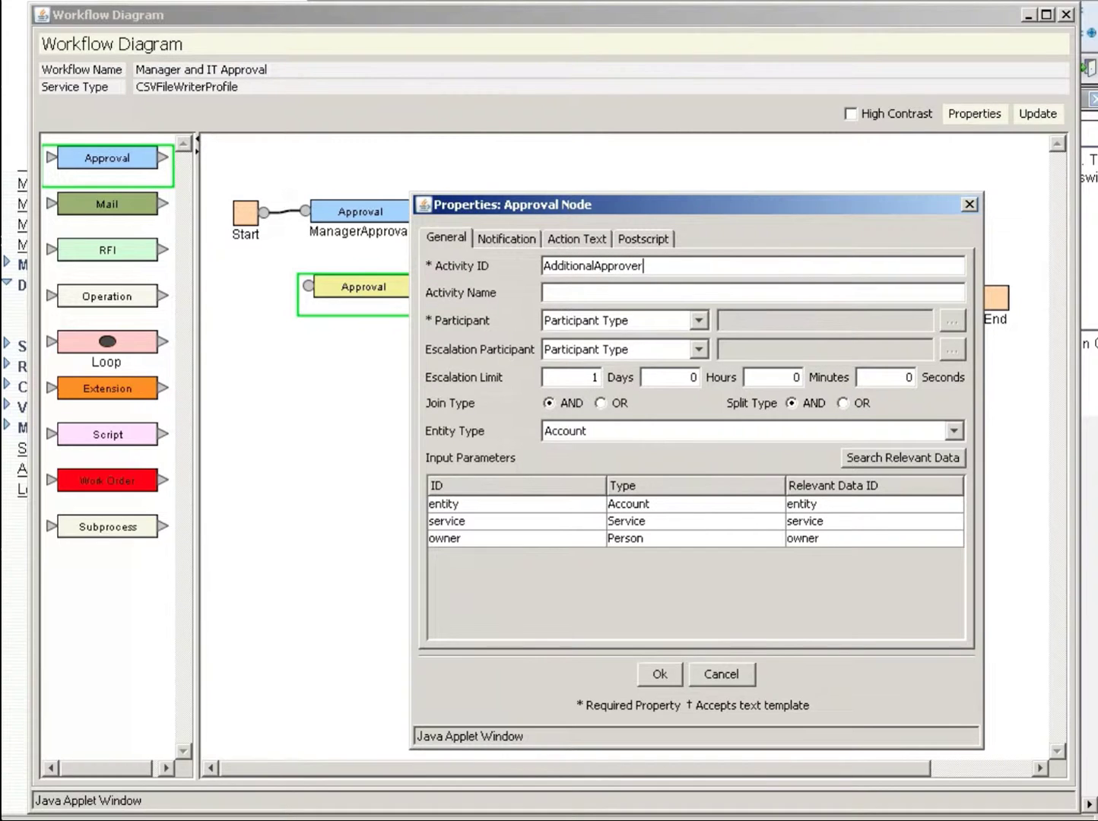
pyautogui.click(545, 293)
pyautogui.write('Additional approver')
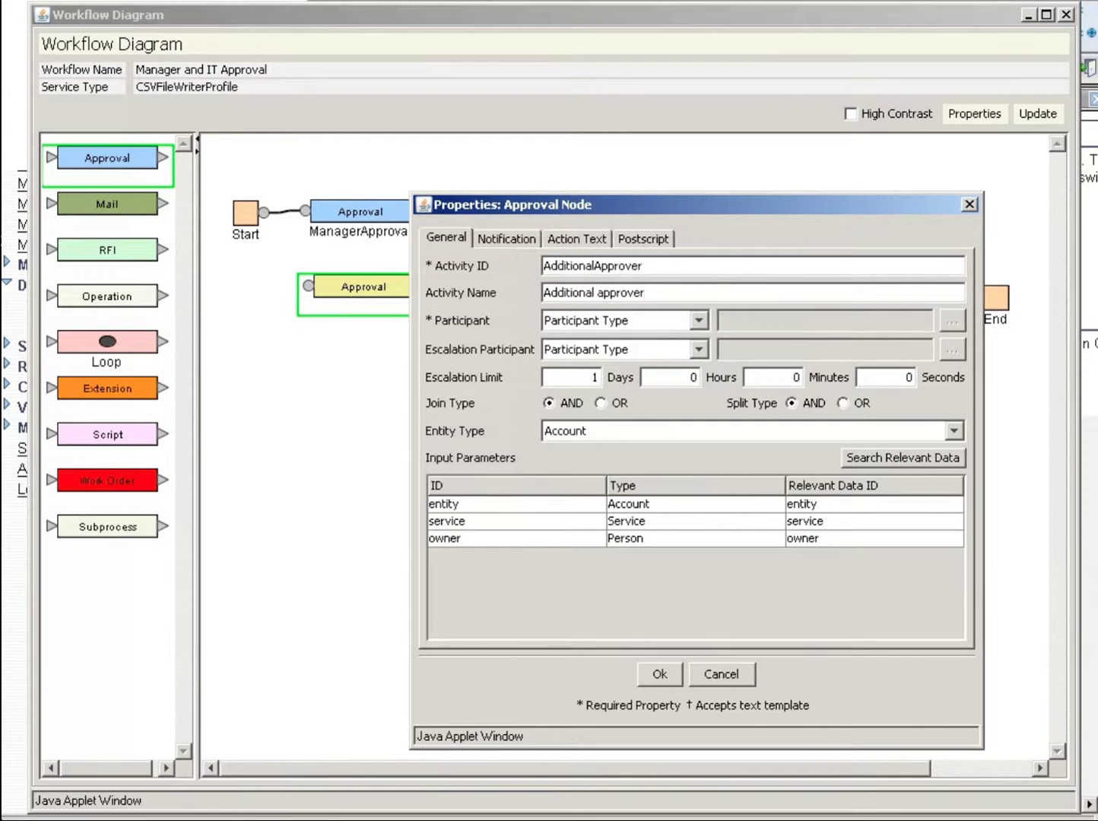
# Assign the Organizational Role Accounting Auditors as the participant of the AdditionalApprover node
pyautogui.click(698, 320)
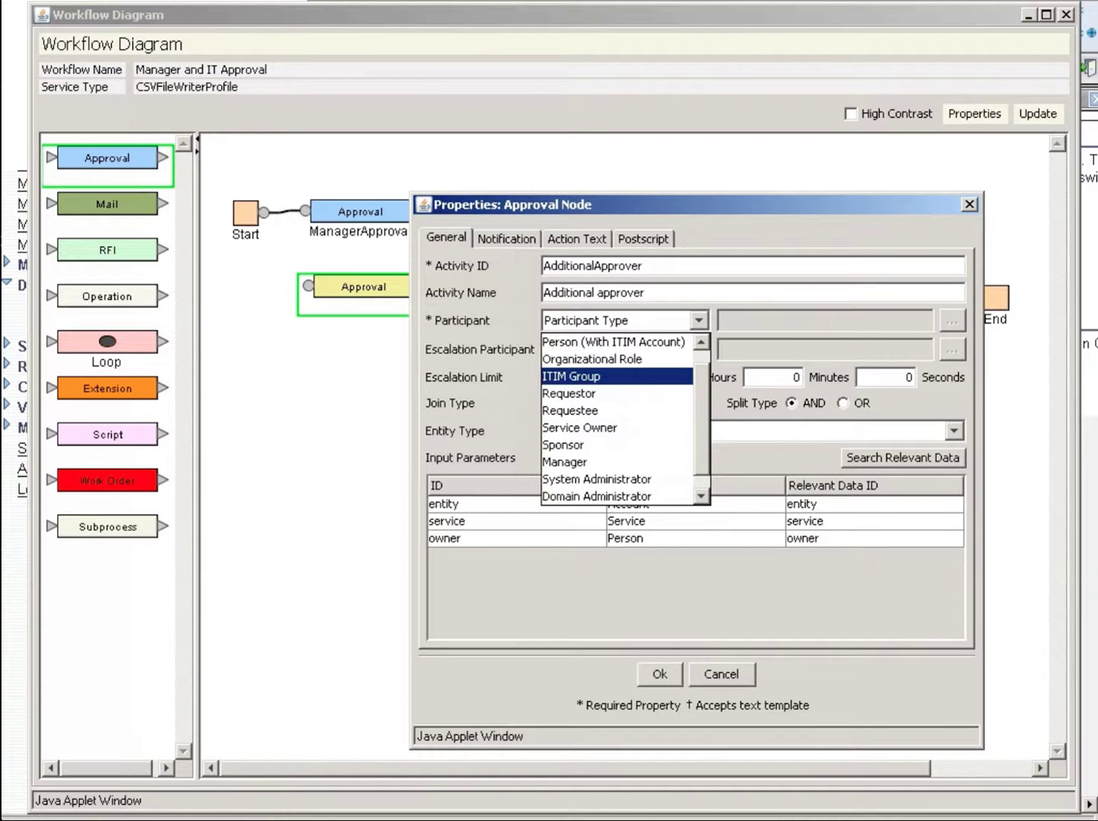
pyautogui.click(617, 358)
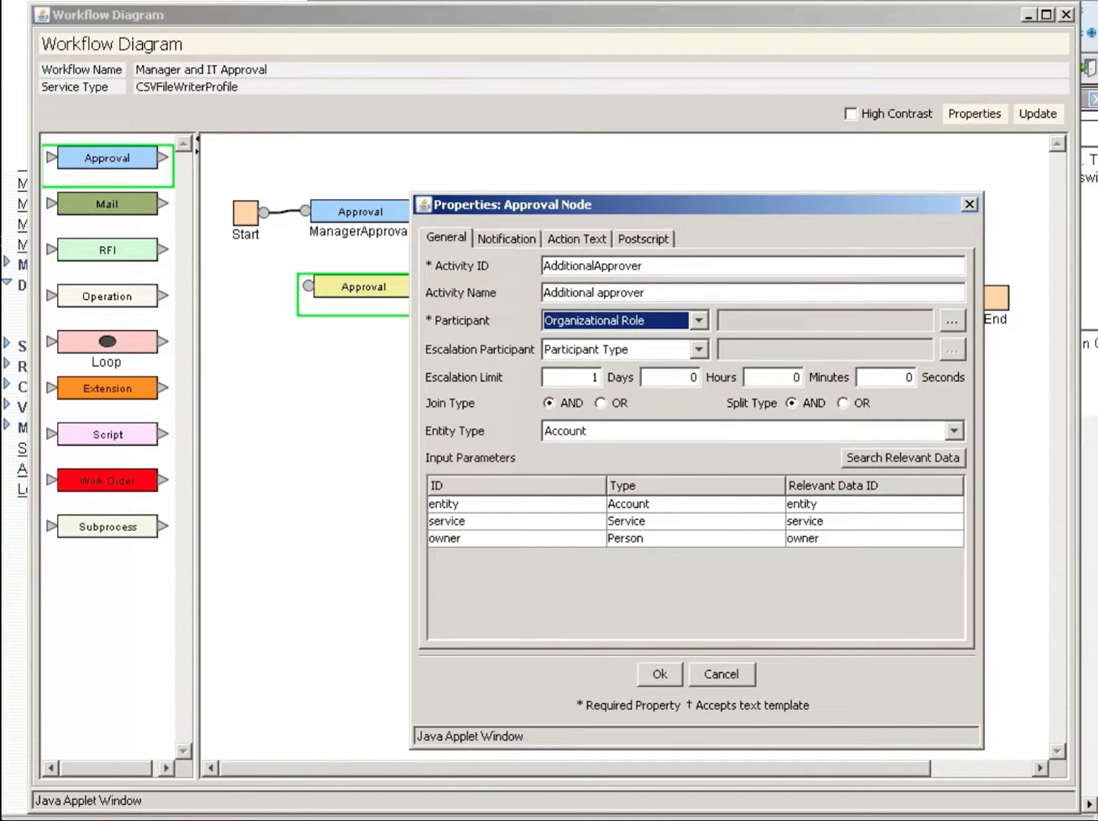
pyautogui.click(952, 320)
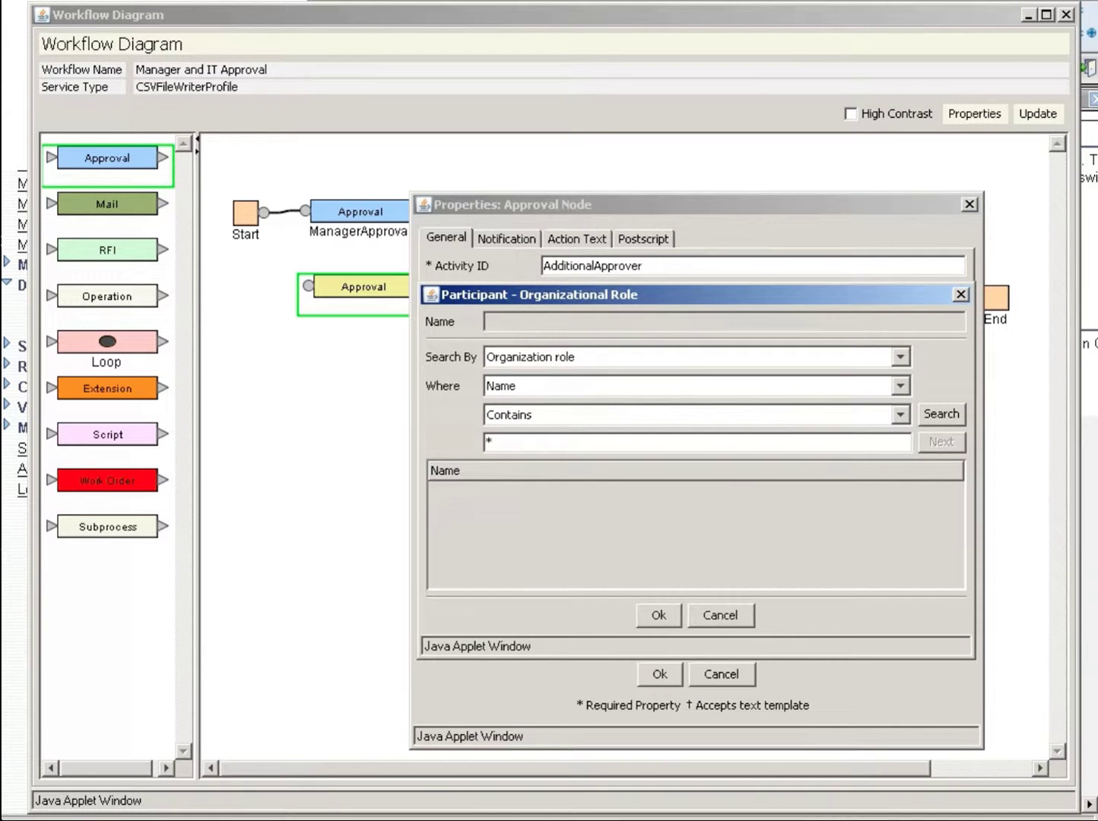
pyautogui.click(941, 414)
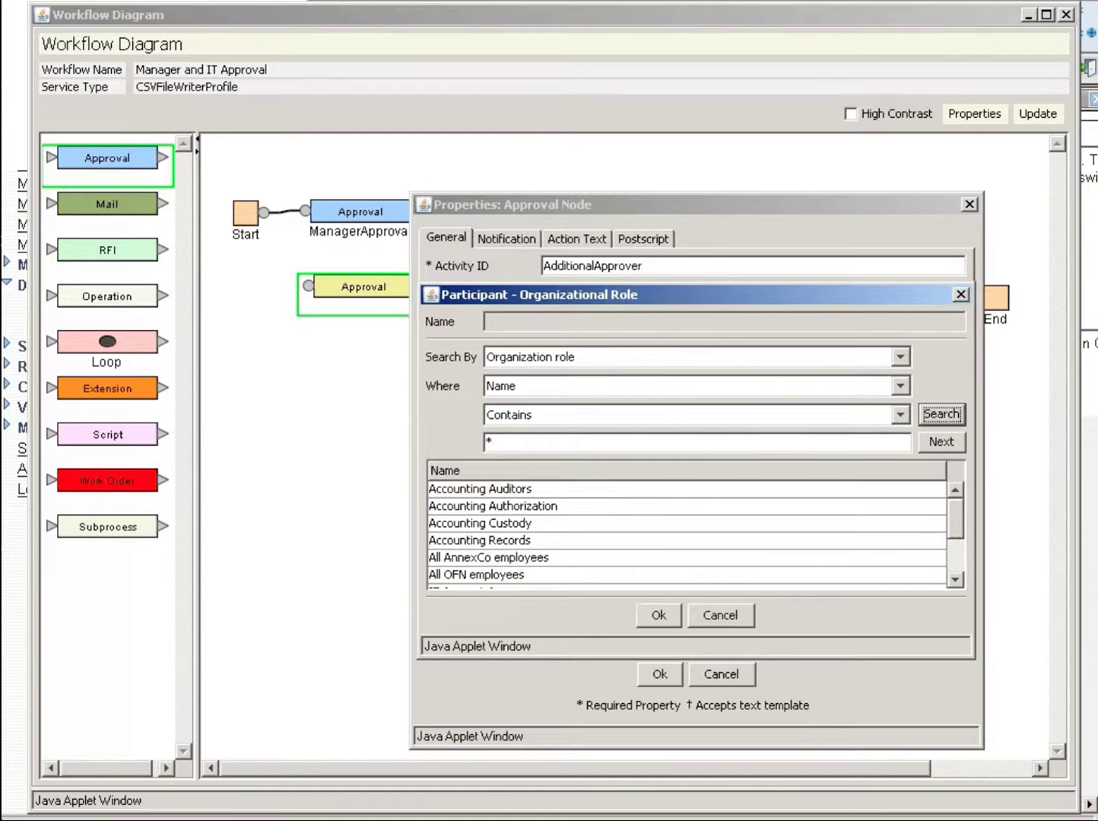
pyautogui.click(479, 489)
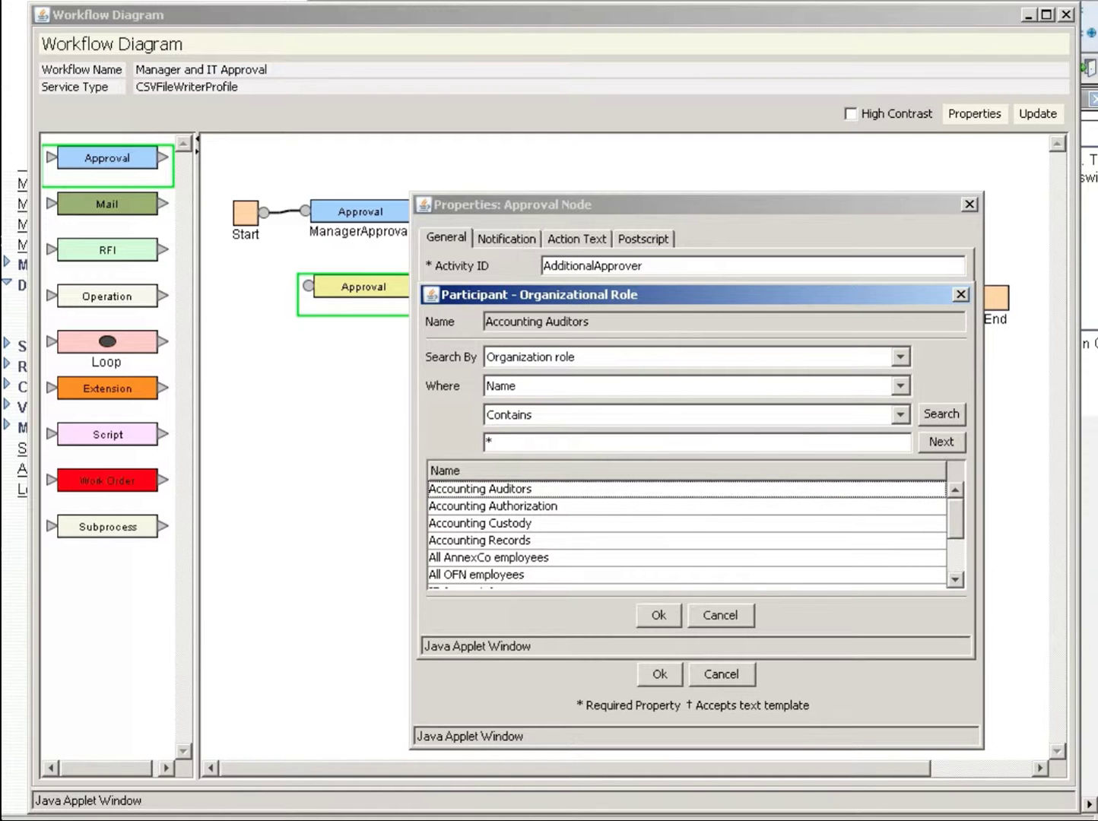
pyautogui.click(658, 615)
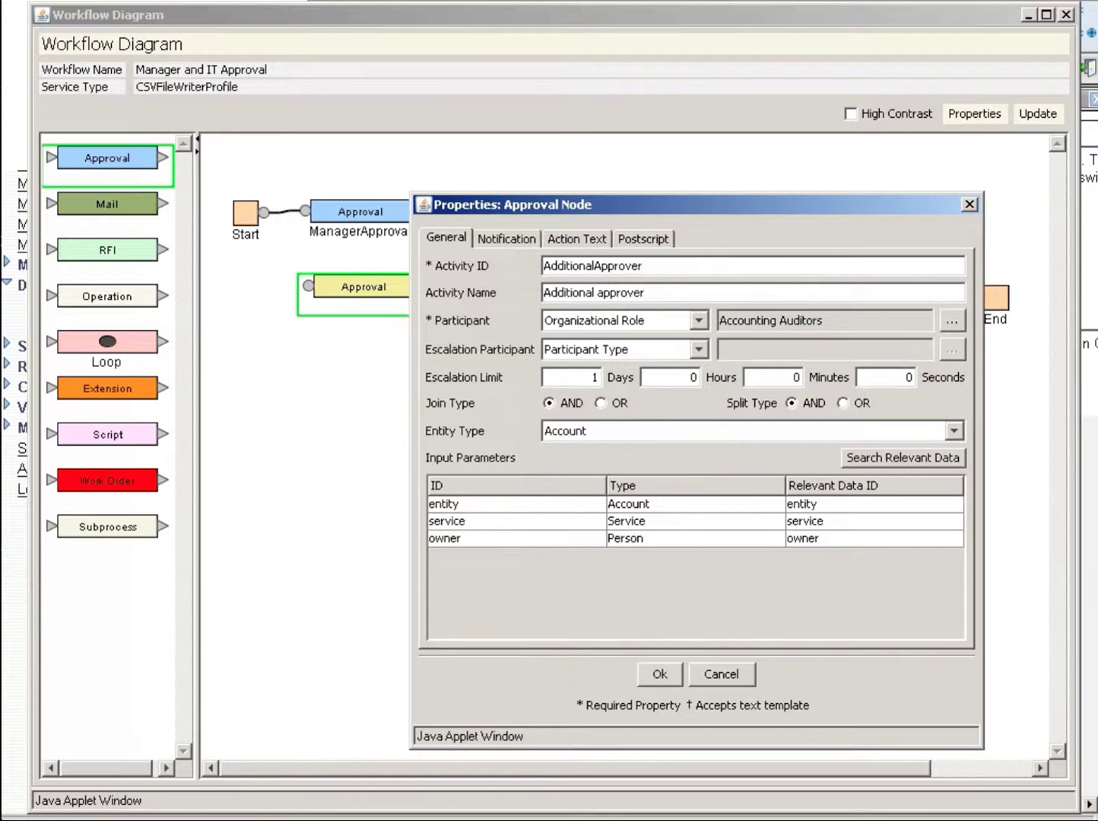
# Set the node's escalation participant to System Administrator and accept the properties after checking the action text settings
pyautogui.click(697, 349)
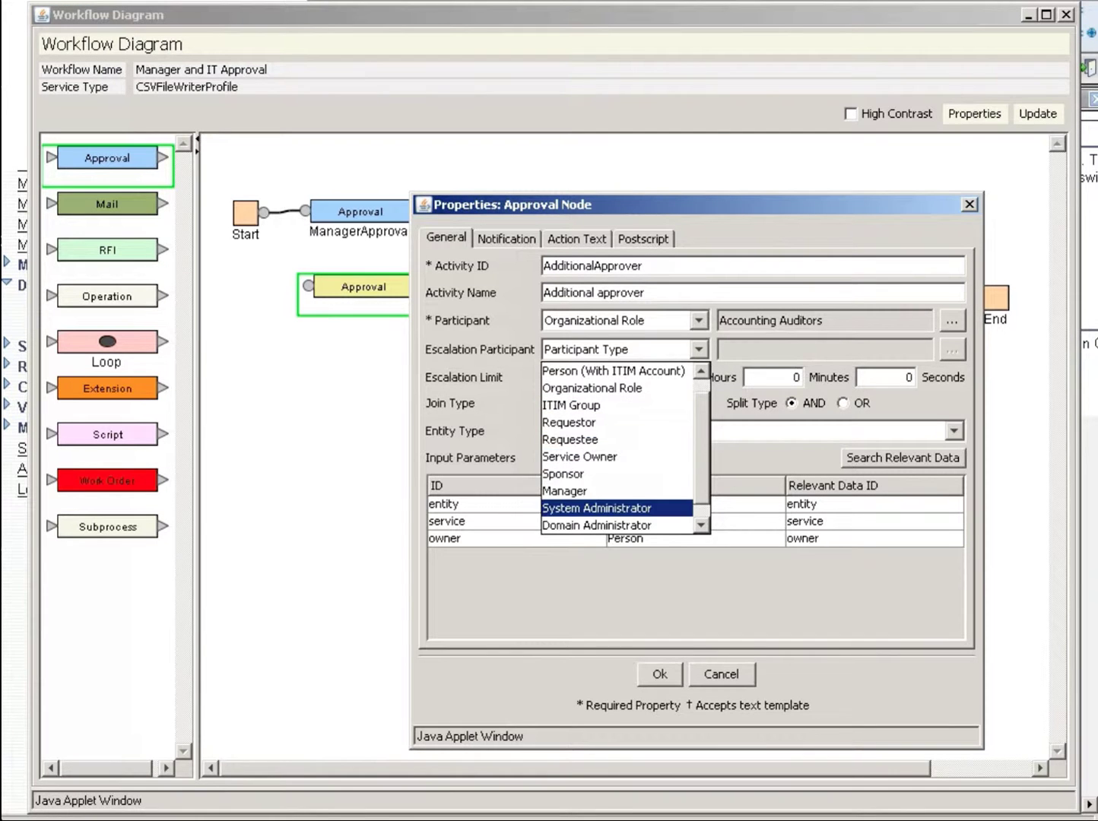
pyautogui.press('Return')
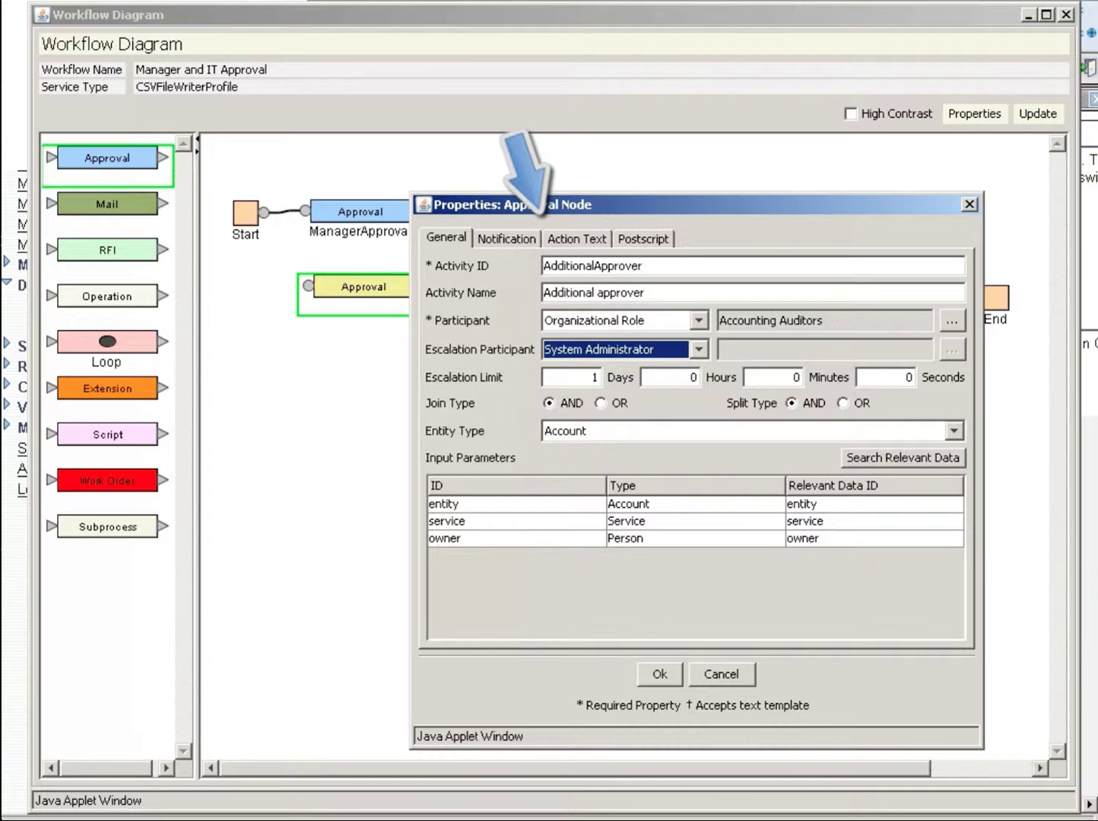
pyautogui.click(575, 239)
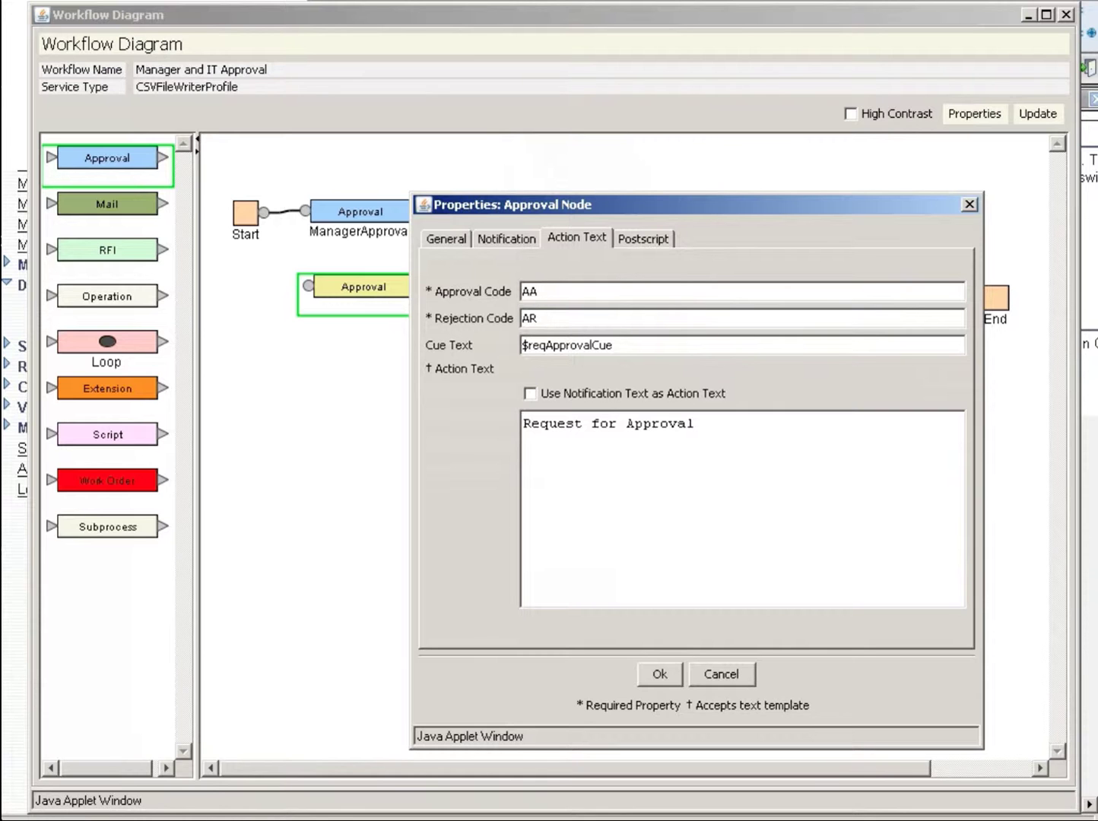
pyautogui.click(660, 672)
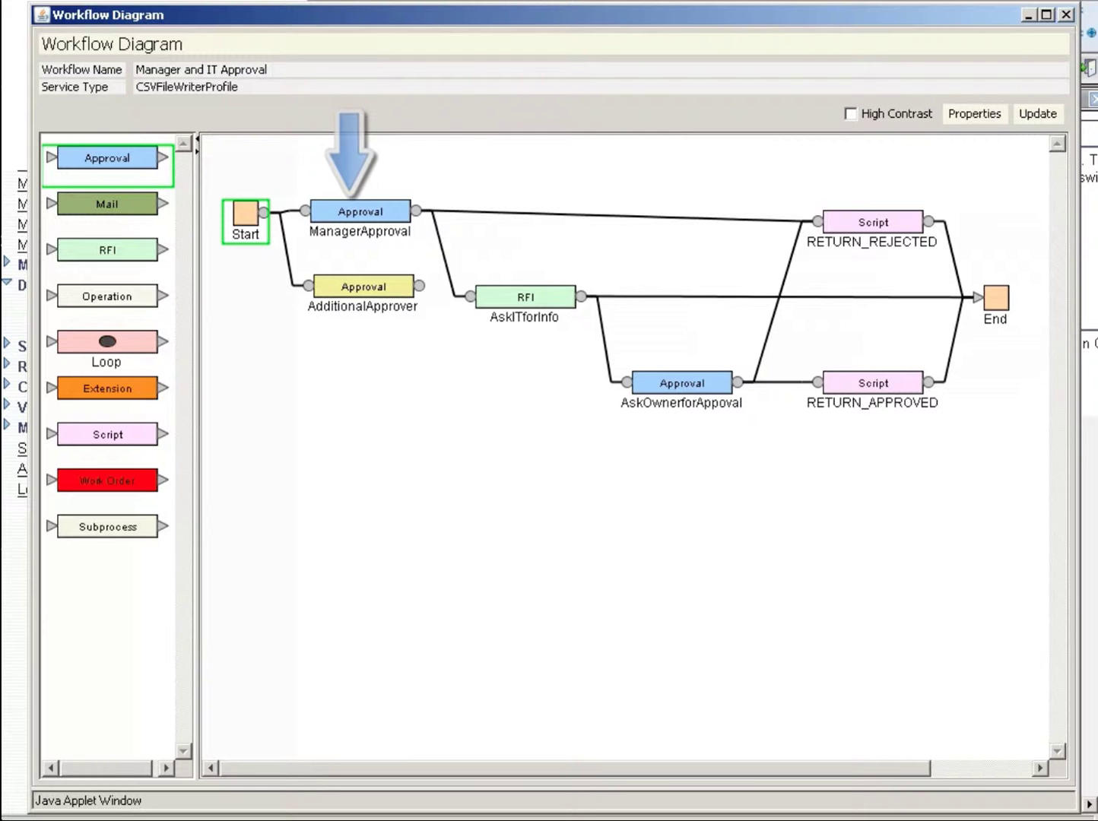
# Connect the Start node to AdditionalApprover, and link AdditionalApprover to both RETURN_REJECTED and AskITforInfo
pyautogui.moveTo(375, 214)
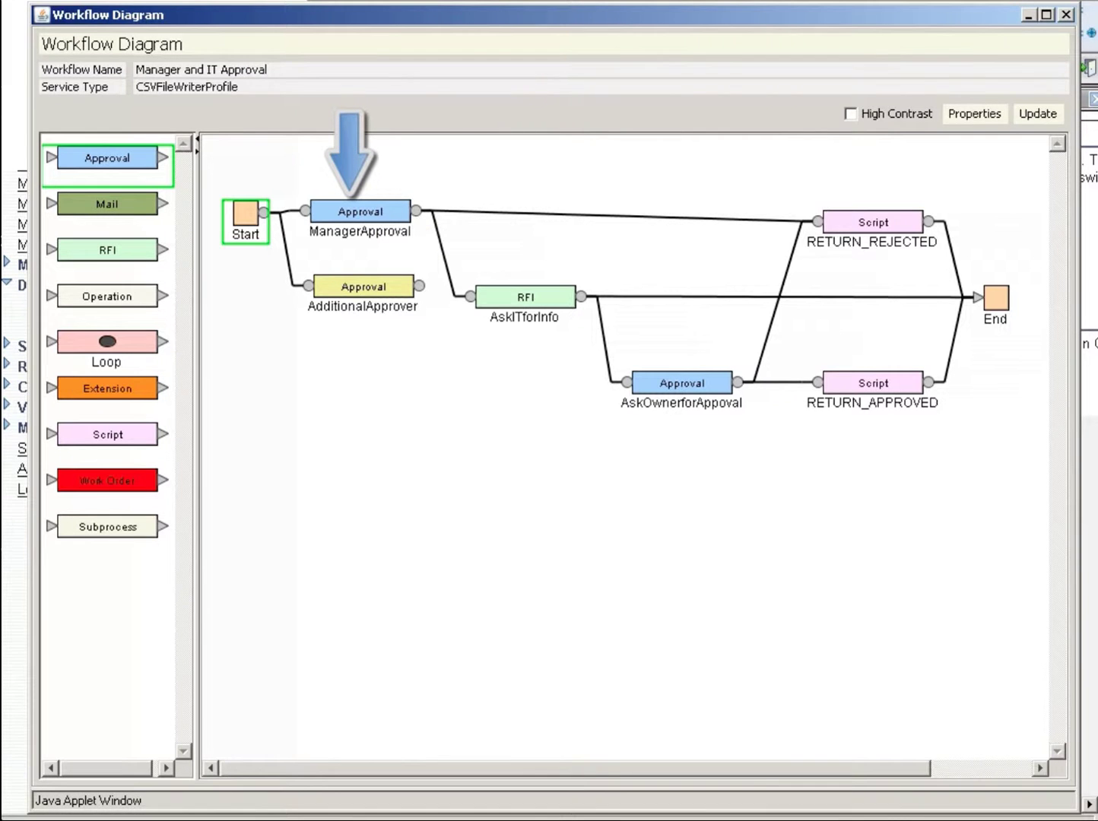
pyautogui.moveTo(344, 286)
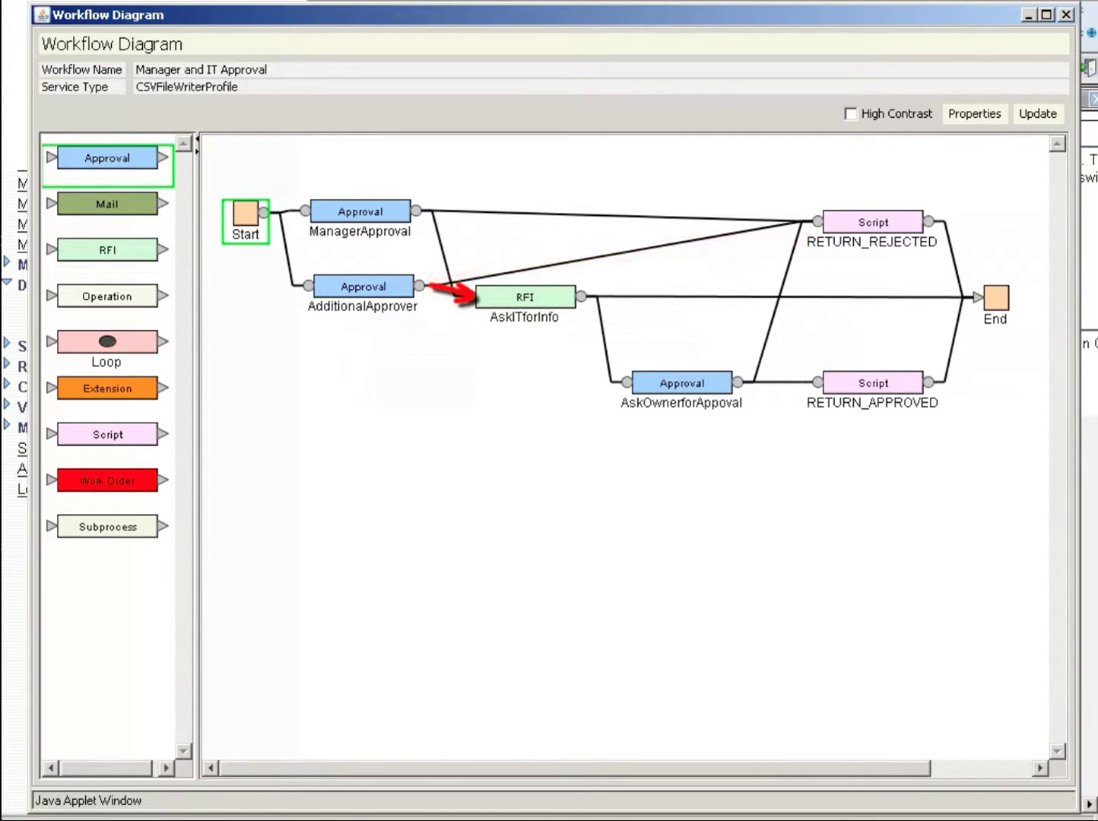
pyautogui.click(802, 221)
pyautogui.press('Escape')
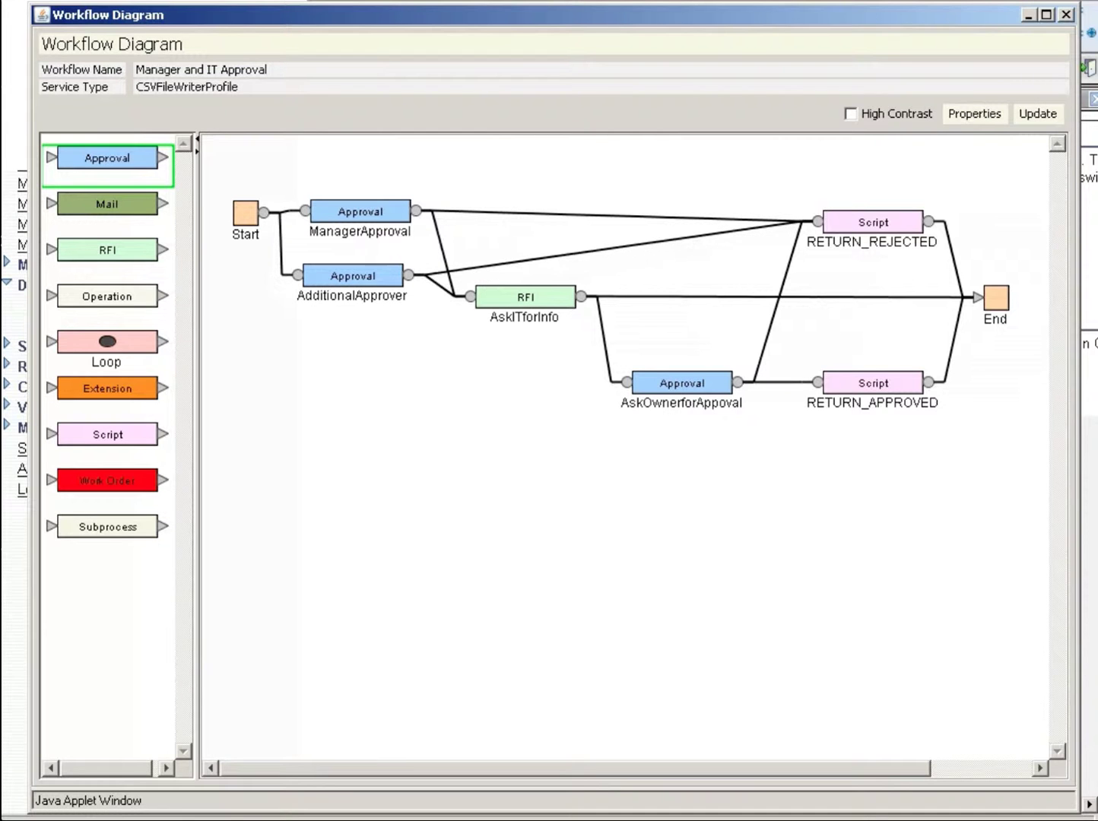
# Check the join type in the AskITforInfo node's general properties and close them
pyautogui.click(351, 276)
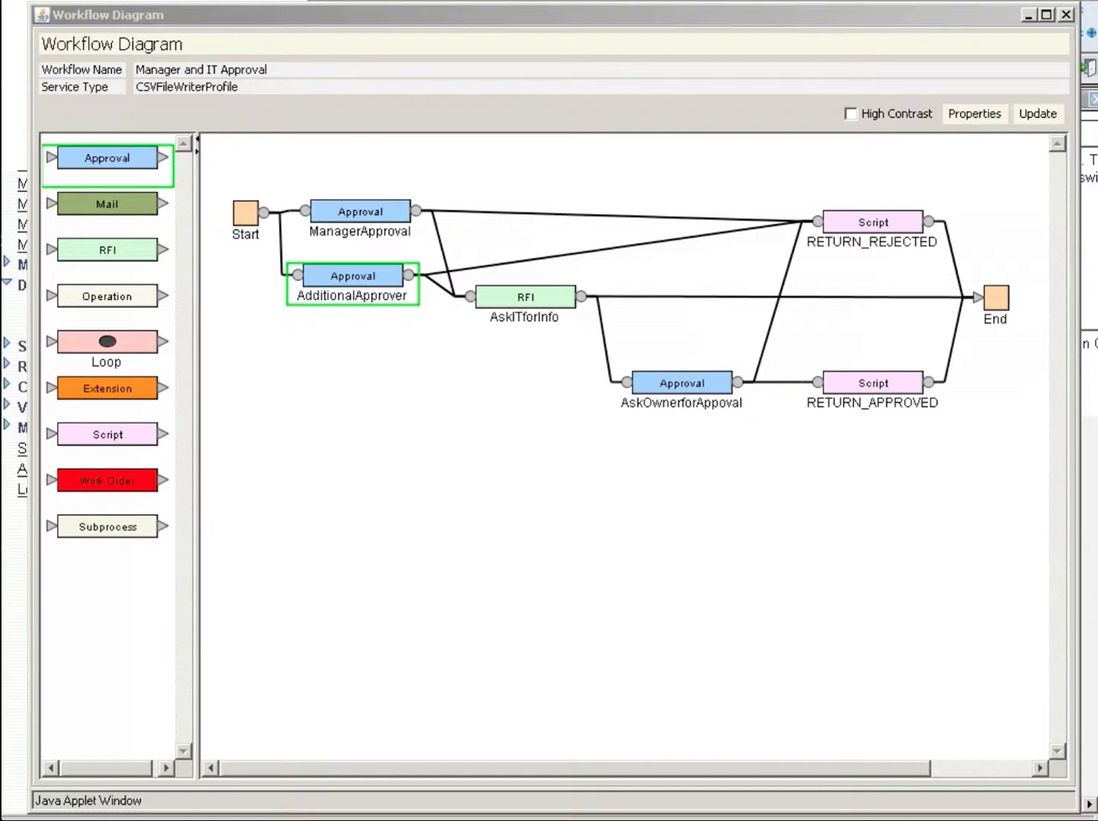
pyautogui.click(525, 298)
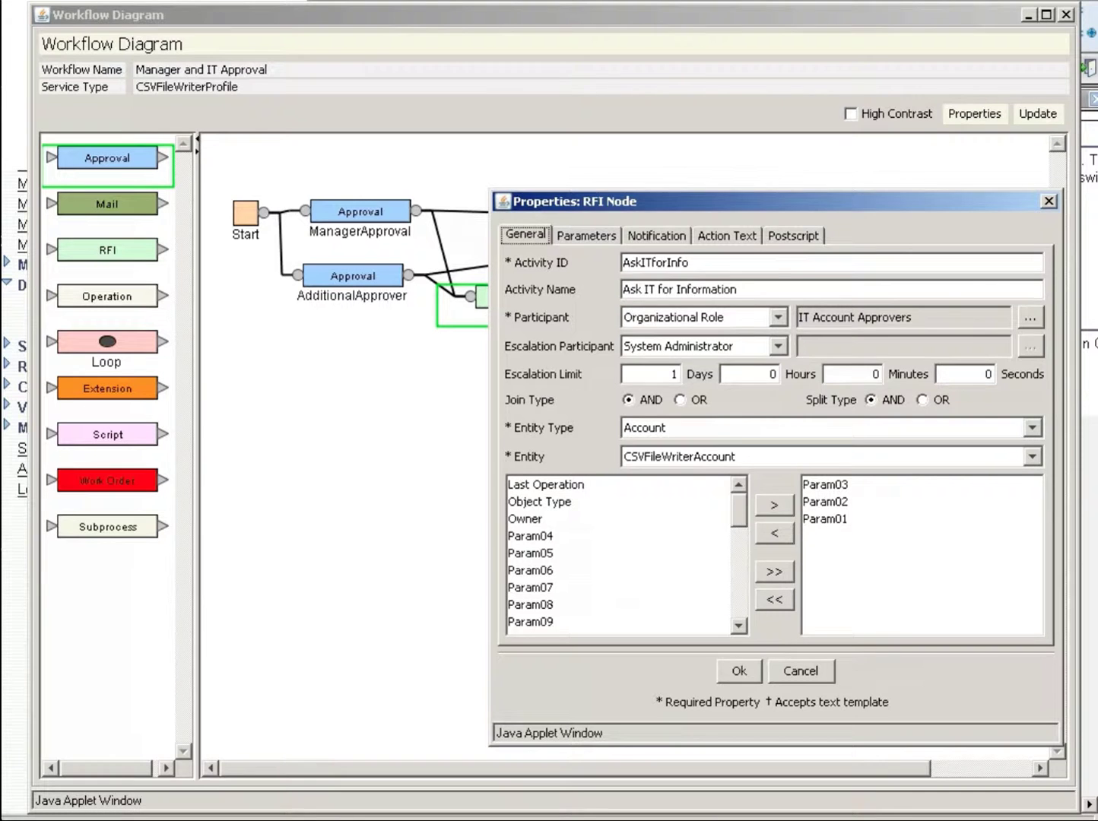
pyautogui.click(738, 670)
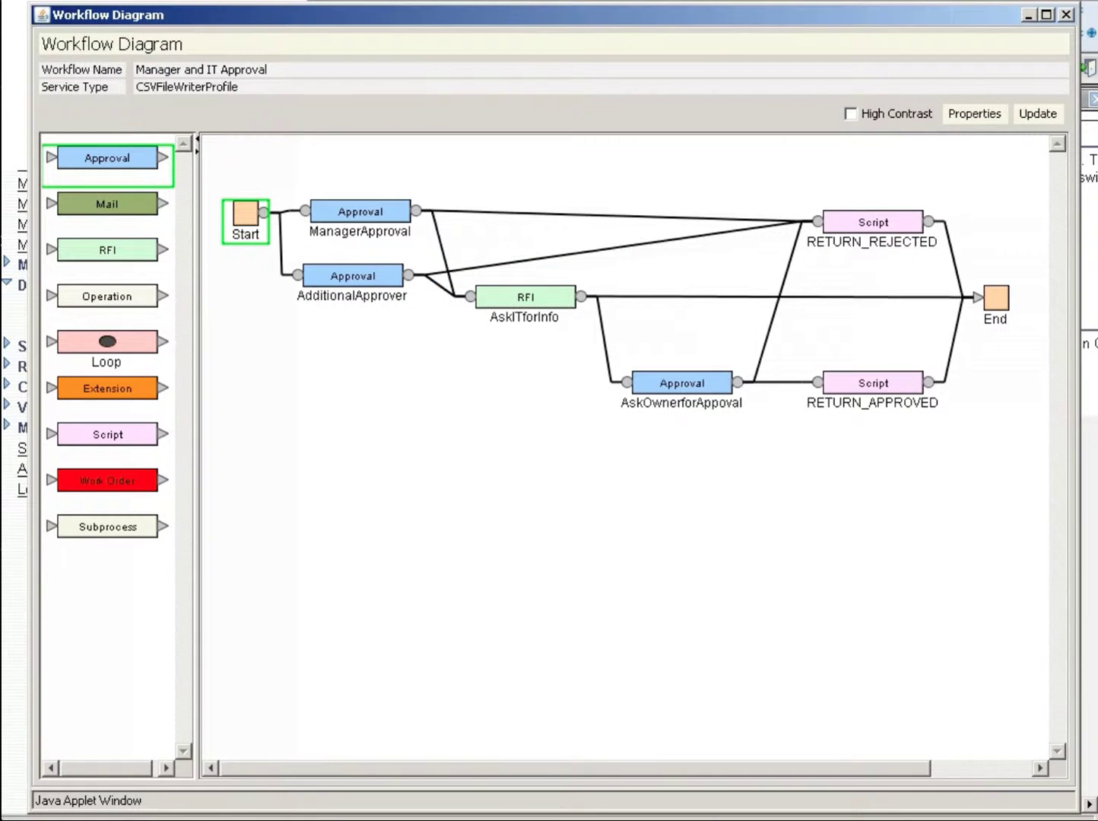
# Change the join type of the RETURN_REJECTED script node to OR and confirm its properties
pyautogui.doubleClick(873, 223)
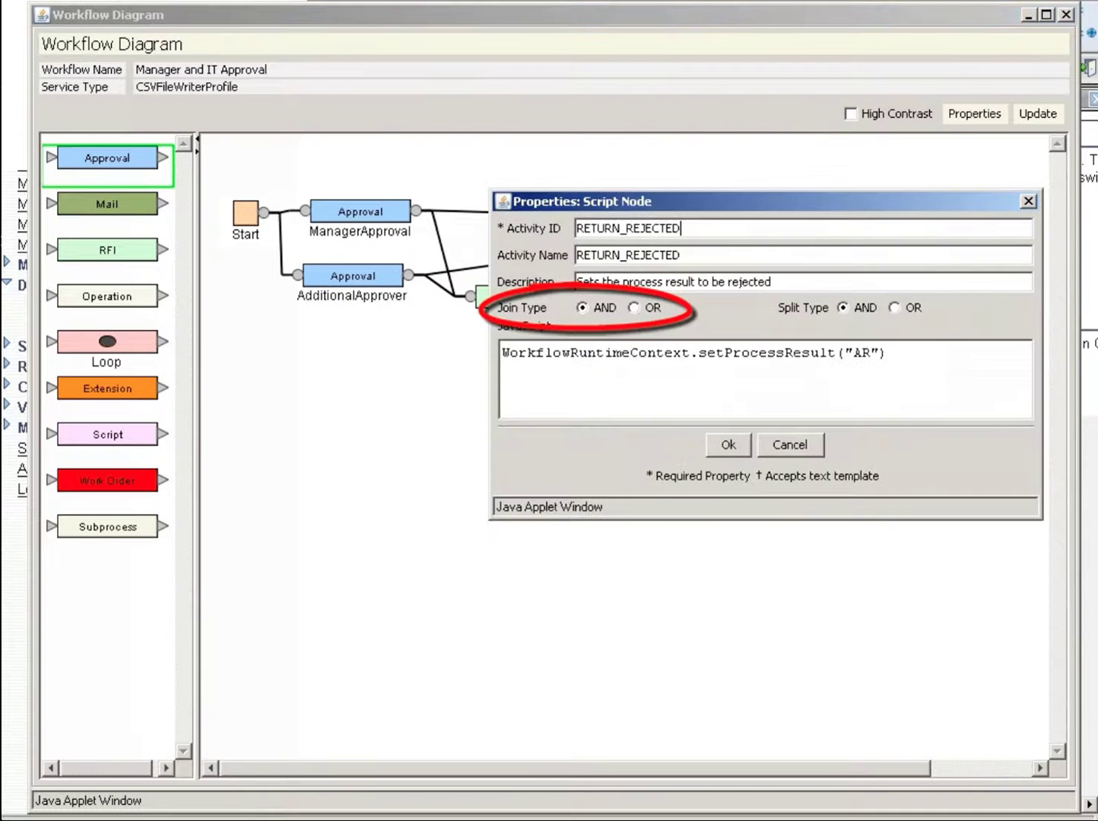
pyautogui.click(633, 308)
pyautogui.press('Return')
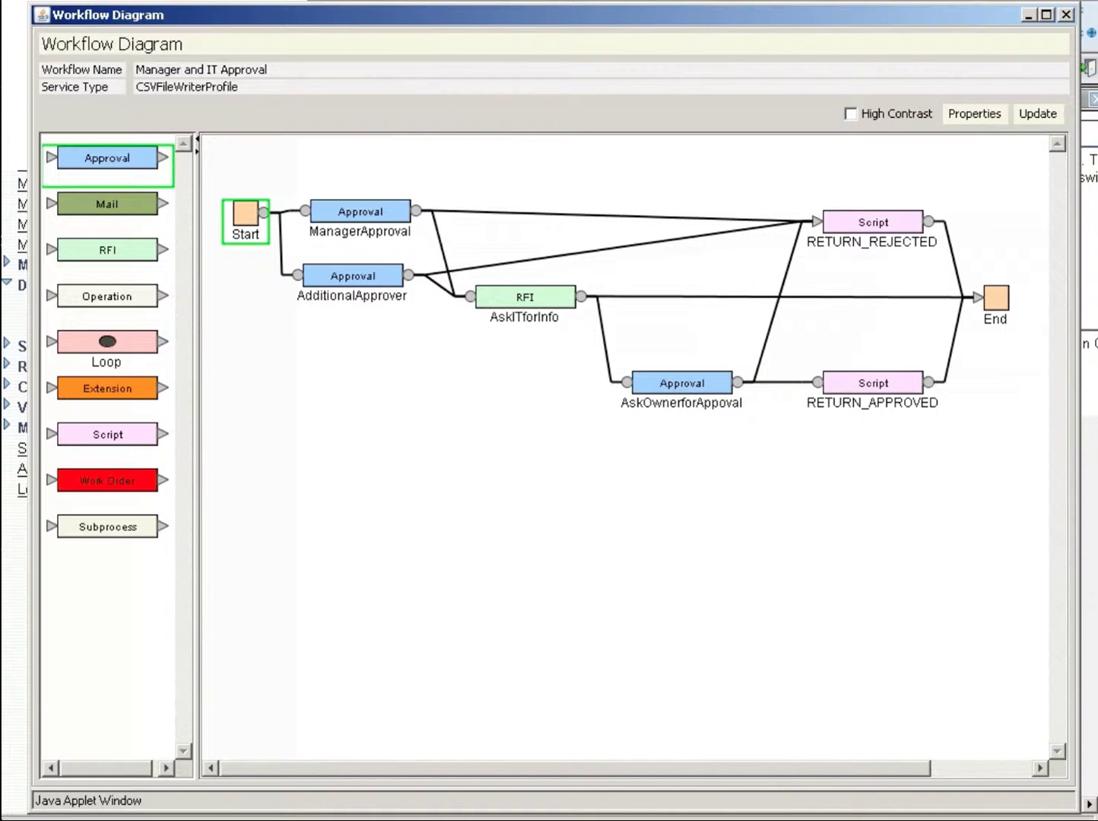
# Return to the Manage Account Request Workflows page and save the Manager and IT Approval workflow
pyautogui.hotkey('alt', 'Tab')
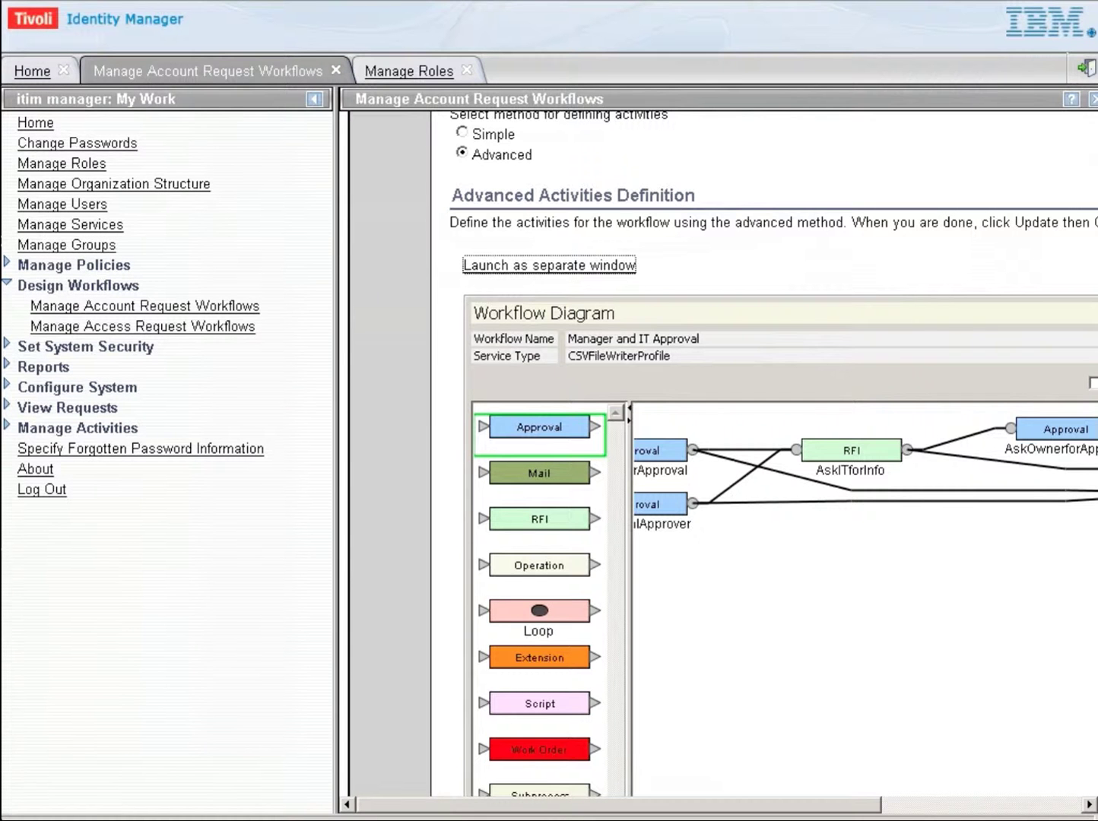
pyautogui.scroll(-3, 722, 457)
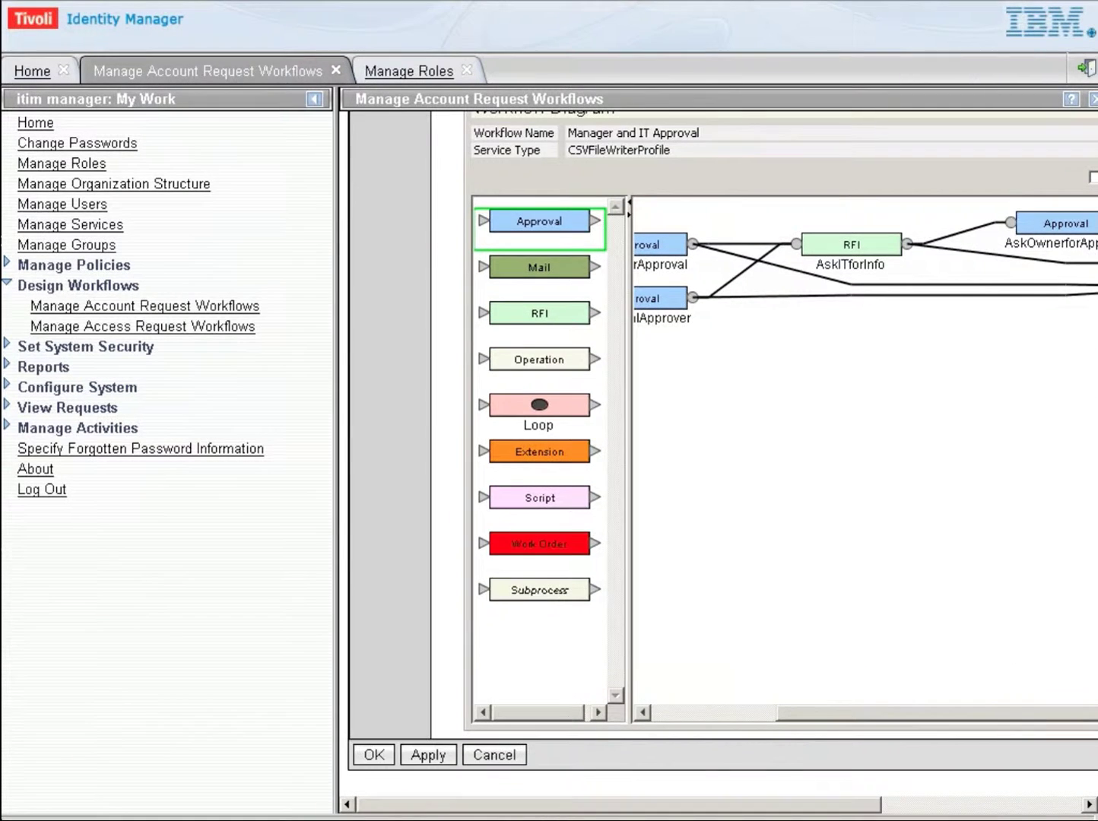
pyautogui.click(373, 754)
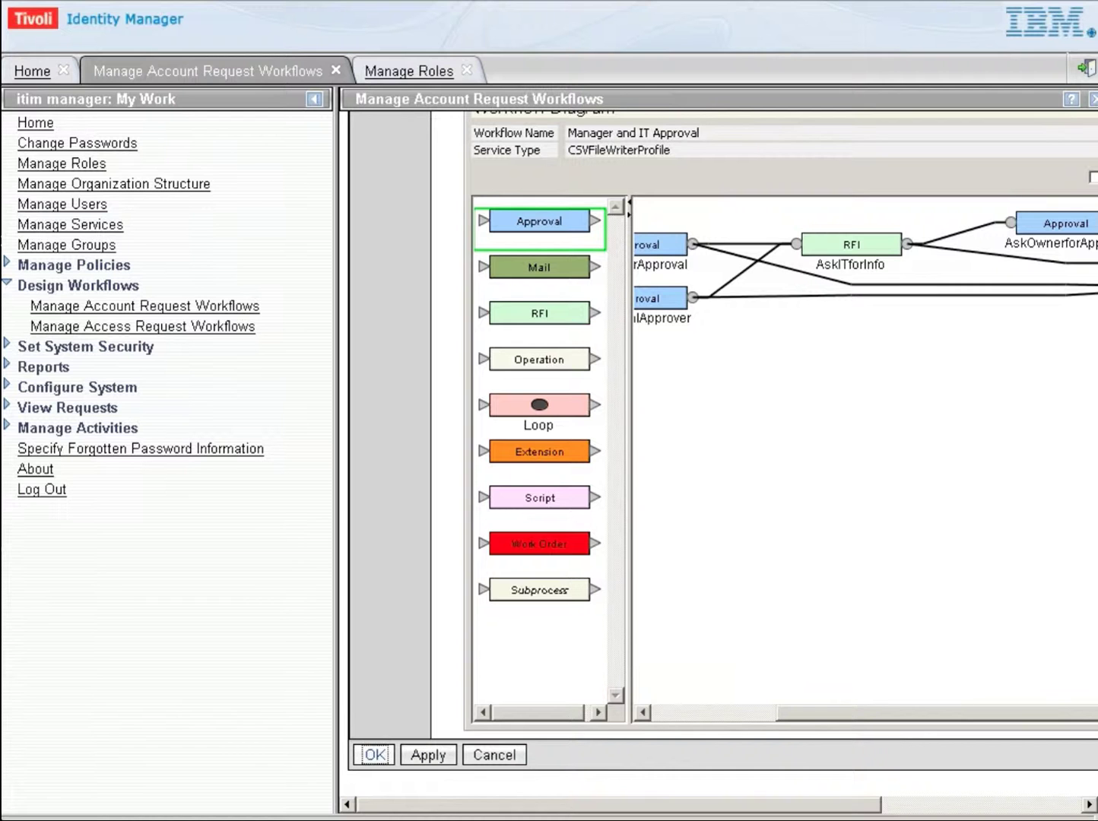